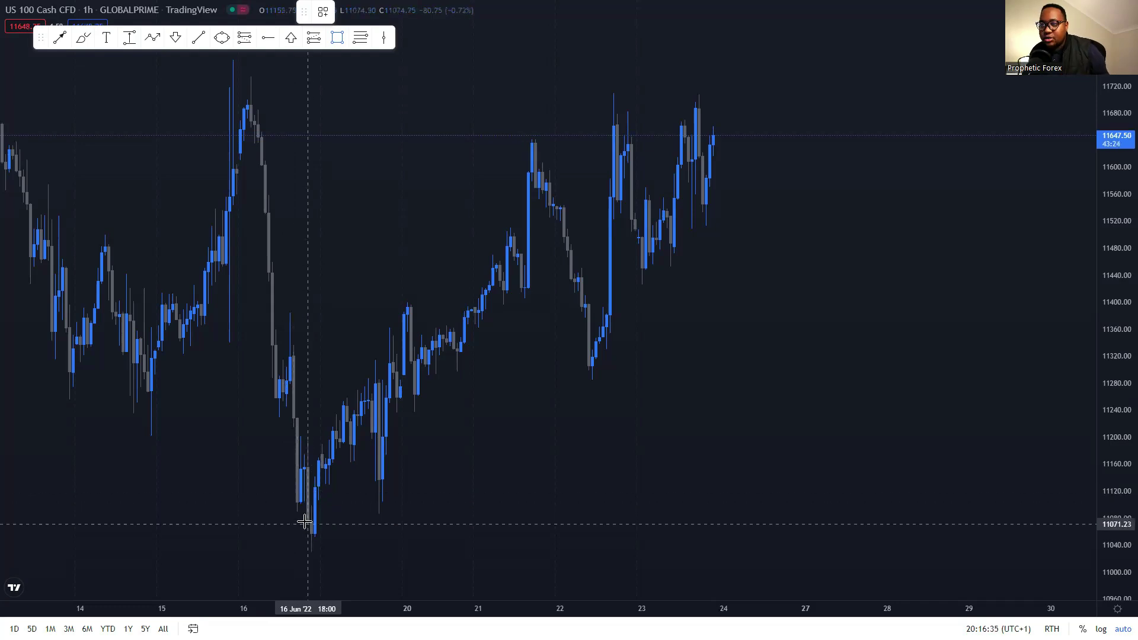
Draw a rectangle from the 16 June low to 22 June, about 11097 to 11031, and mark below that low with red brush strokes and a down arrow.
mouse_move(308, 505)
left_mouse_down()
mouse_move(312, 549)
mouse_move(618, 552)
left_mouse_up()
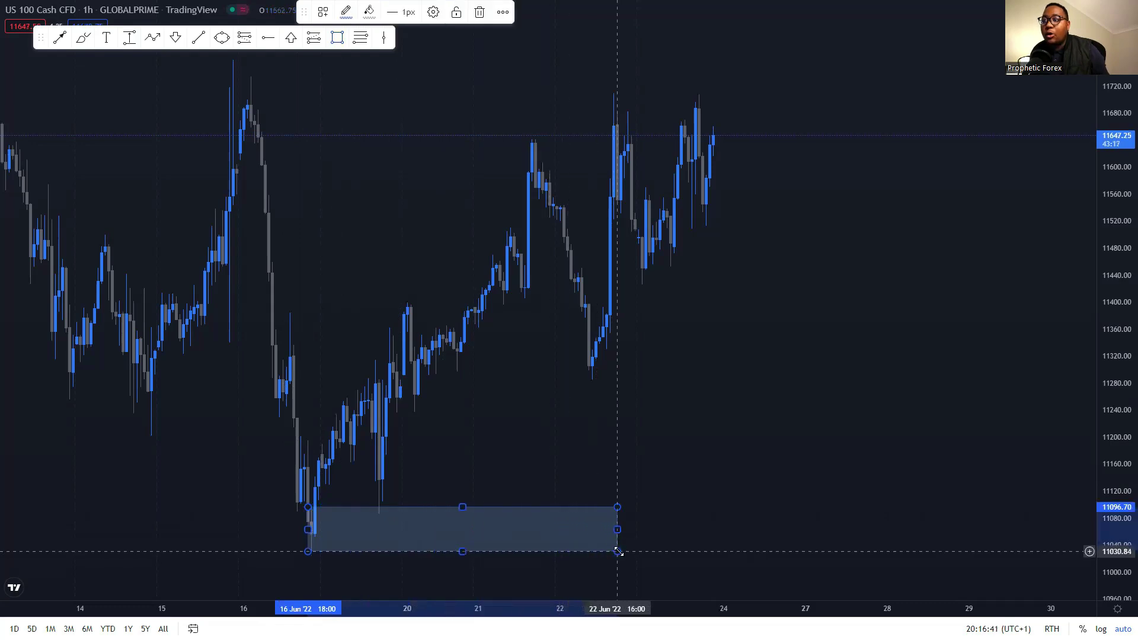
left_click(664, 527)
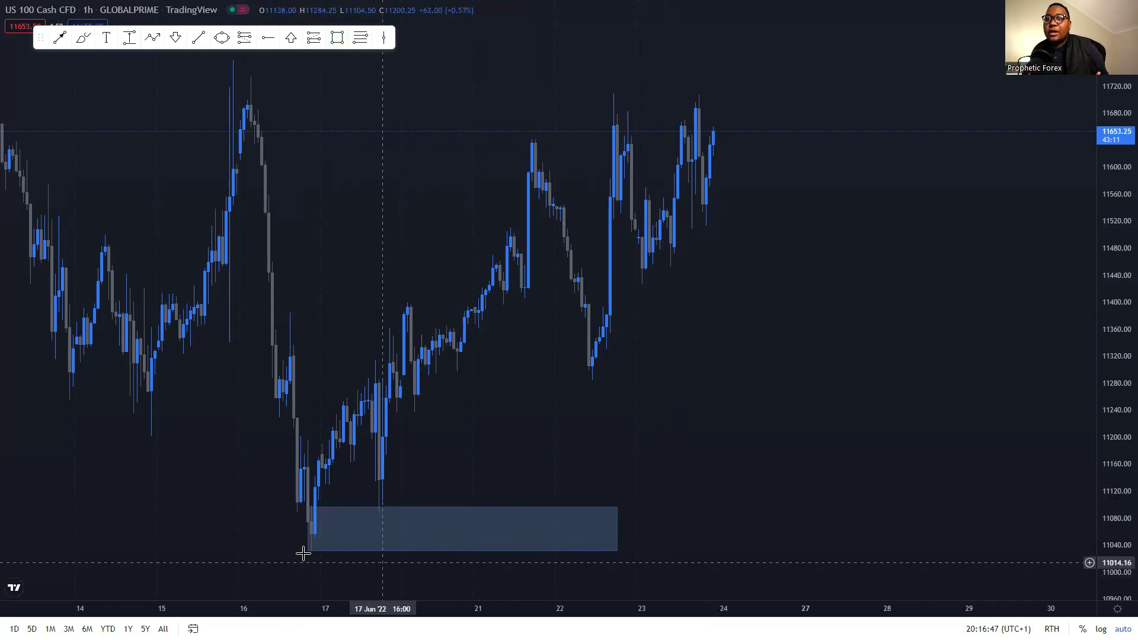
left_click(81, 40)
mouse_move(303, 546)
left_mouse_down()
mouse_move(299, 557)
mouse_move(340, 569)
mouse_move(304, 592)
mouse_move(315, 589)
left_mouse_up()
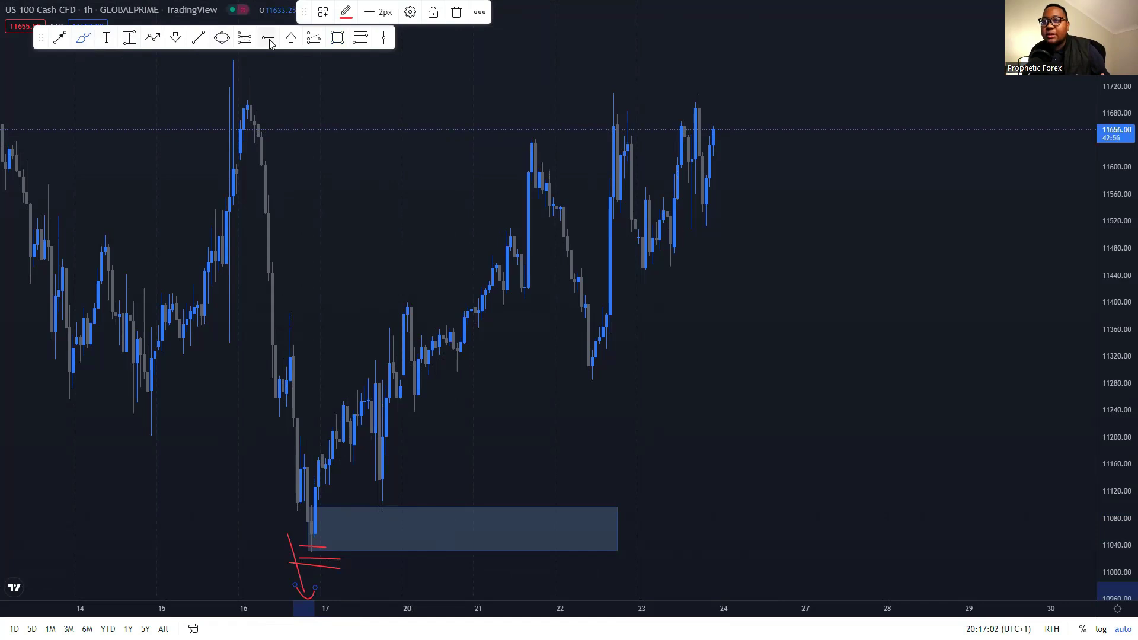
left_click(67, 40)
left_click(311, 533)
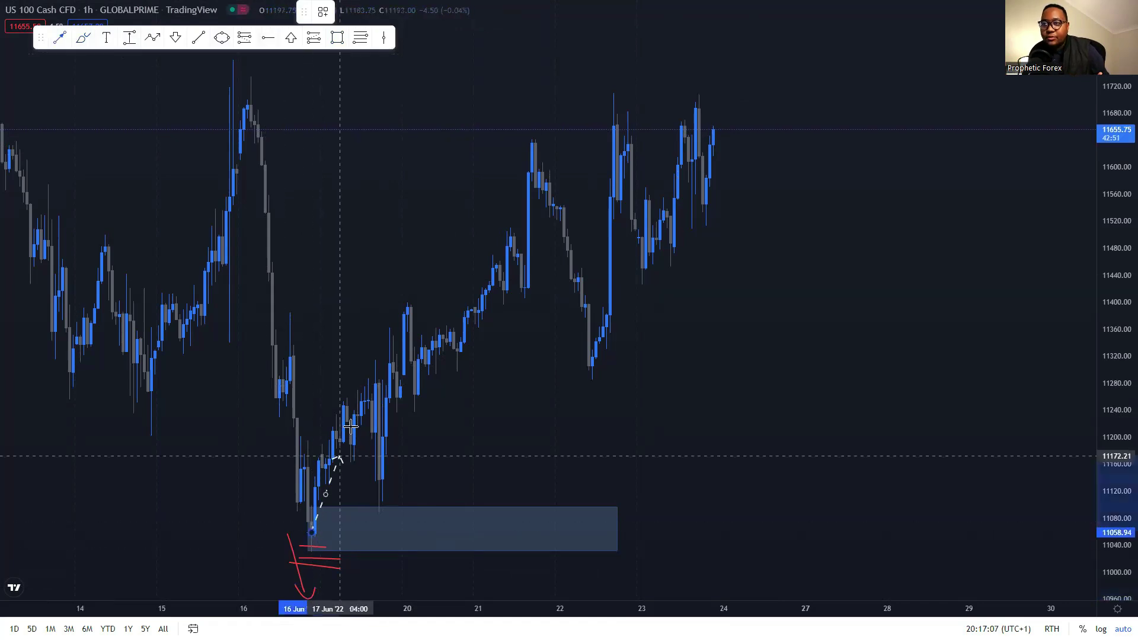
left_click(364, 383)
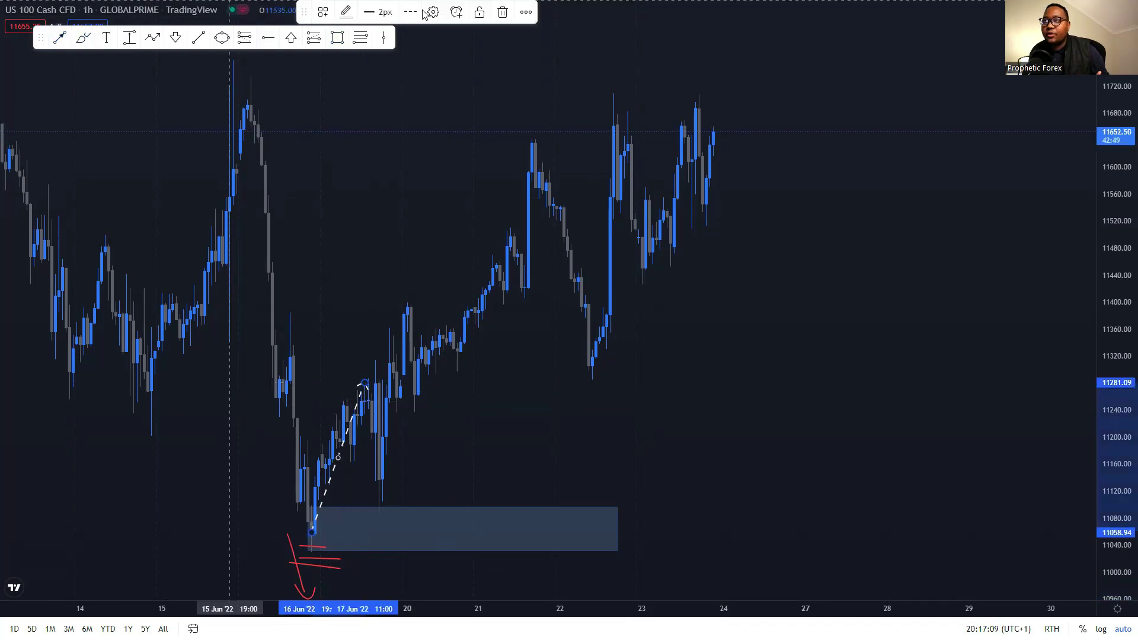
left_click(503, 12)
Try to trace the price swings as a path from the 16 June low through the 17 June pullback to the 21 June high.
left_click(153, 39)
left_click(312, 514)
left_click(360, 390)
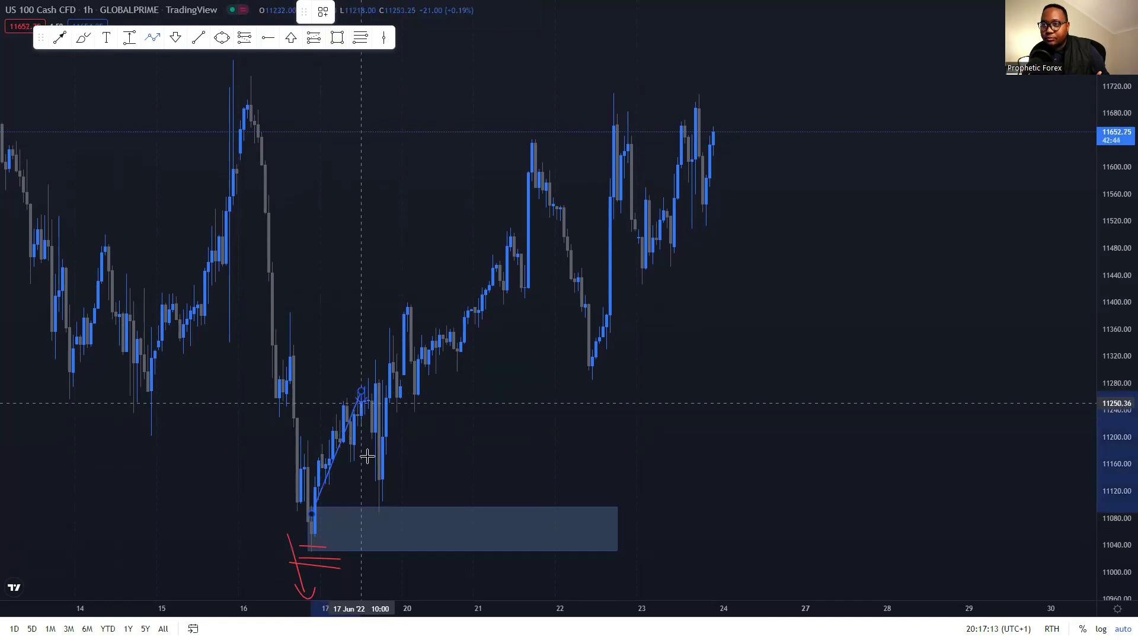
left_click(376, 515)
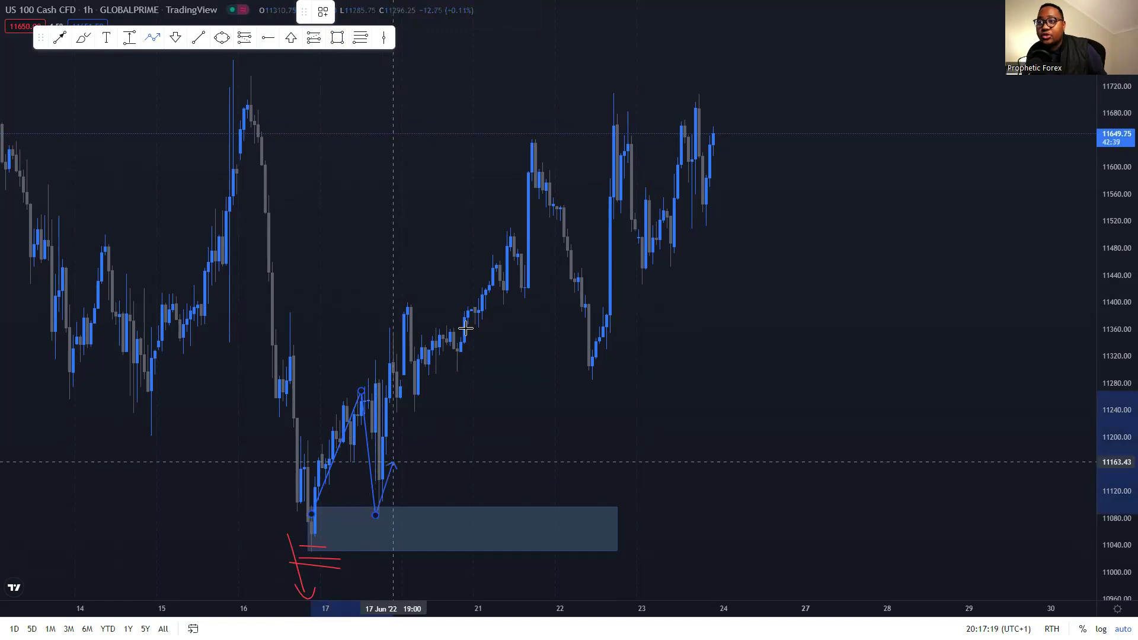
left_click(542, 144)
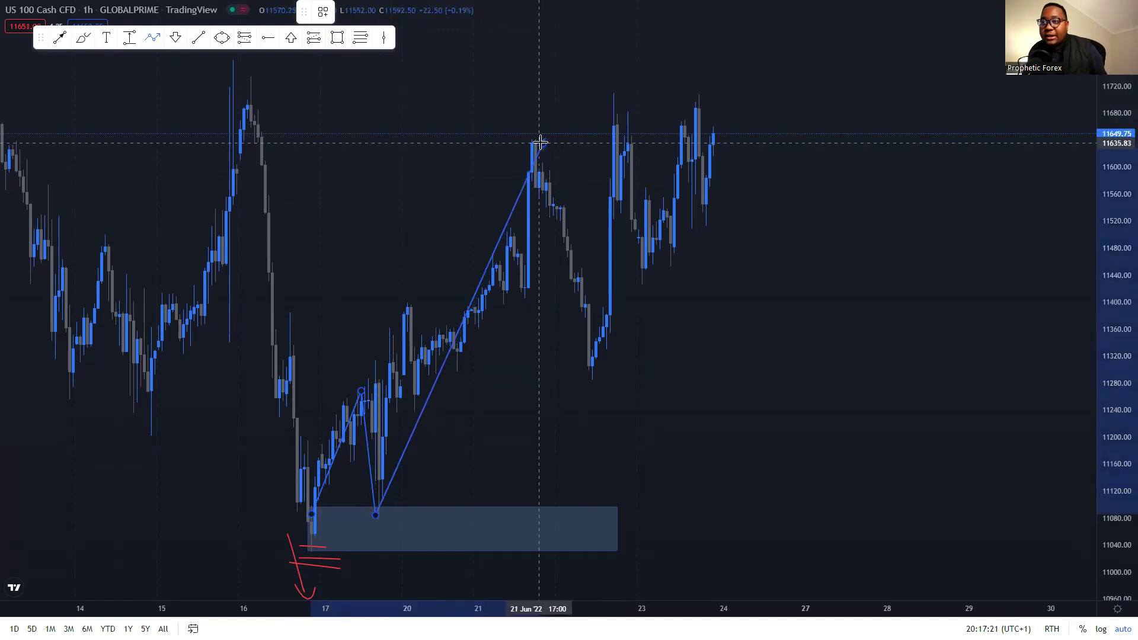
left_click(508, 224)
key("Escape")
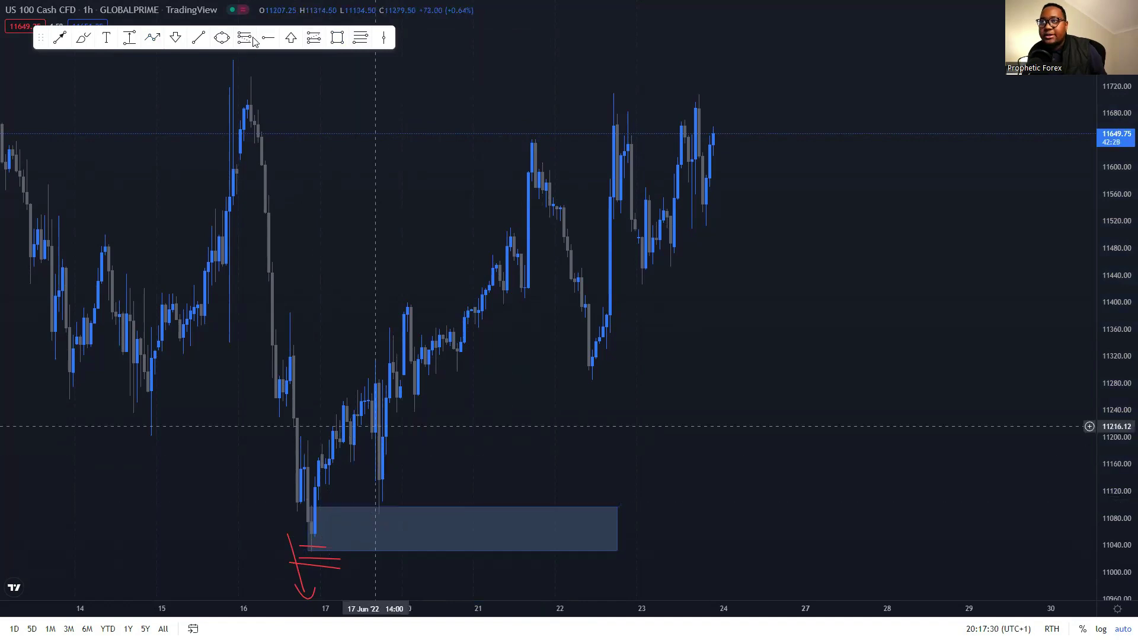
Place a long position on the 17 June low with its entry at about 11123 and its stop at about 11059.
left_click(315, 43)
left_click(378, 505)
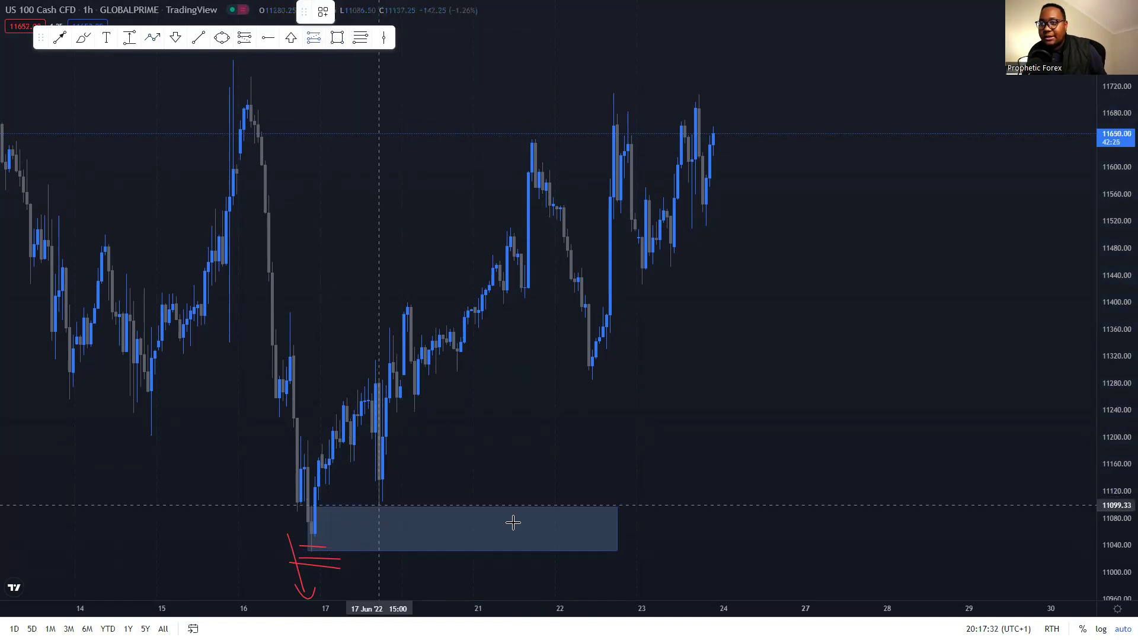
left_click_drag(501, 489, 478, 284)
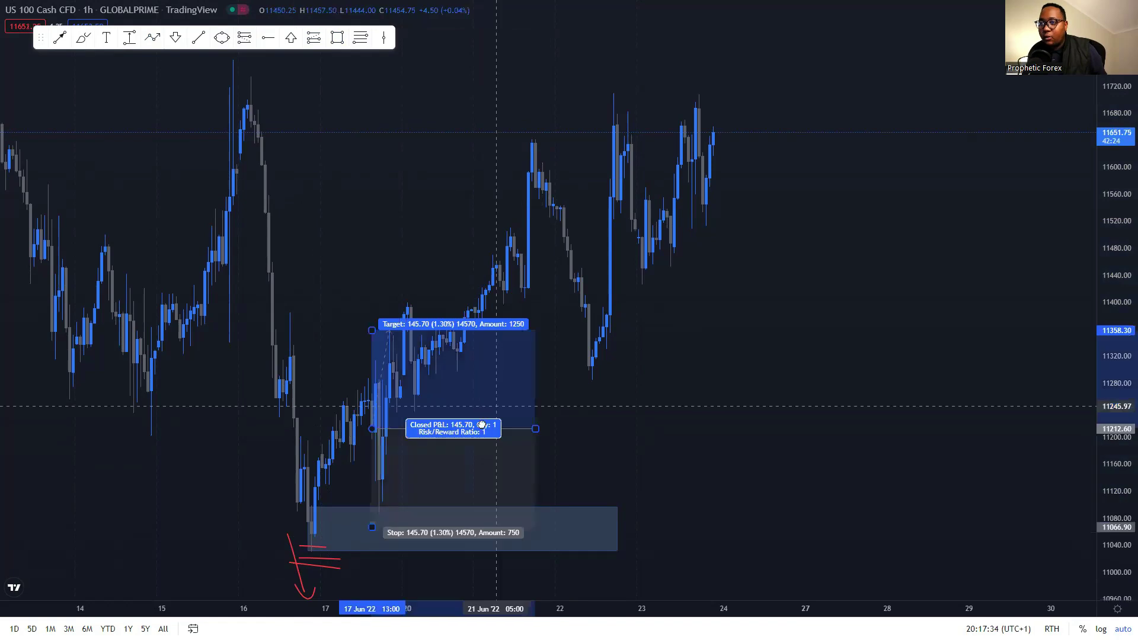
left_click_drag(482, 425, 471, 382)
left_click_drag(499, 485, 497, 467)
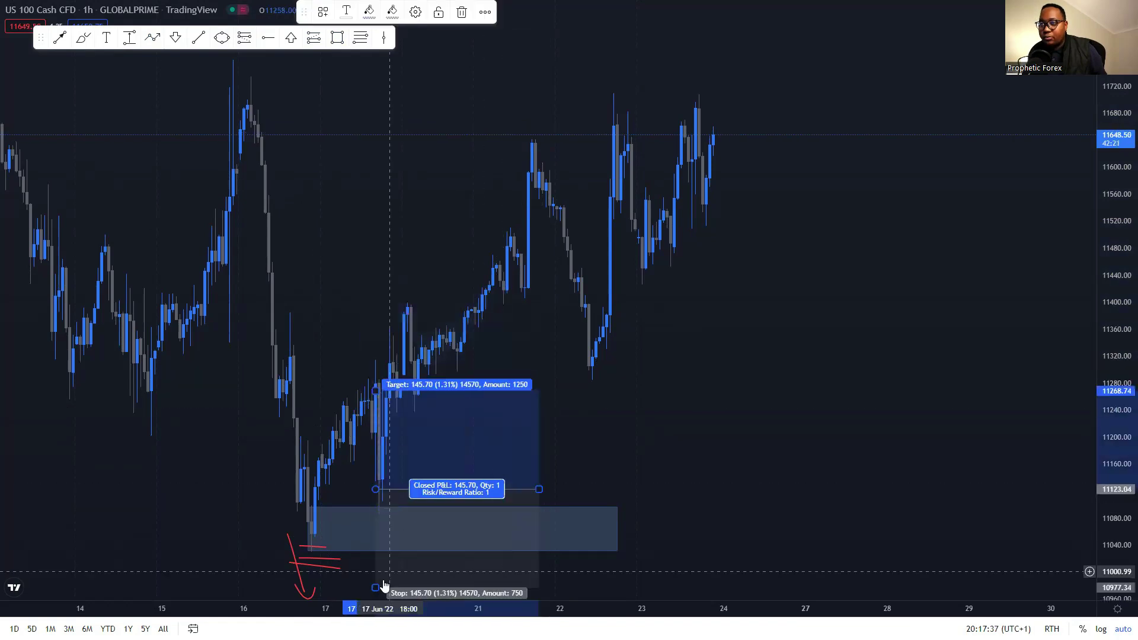
mouse_move(364, 530)
left_mouse_down()
mouse_move(368, 521)
mouse_move(373, 533)
left_mouse_up()
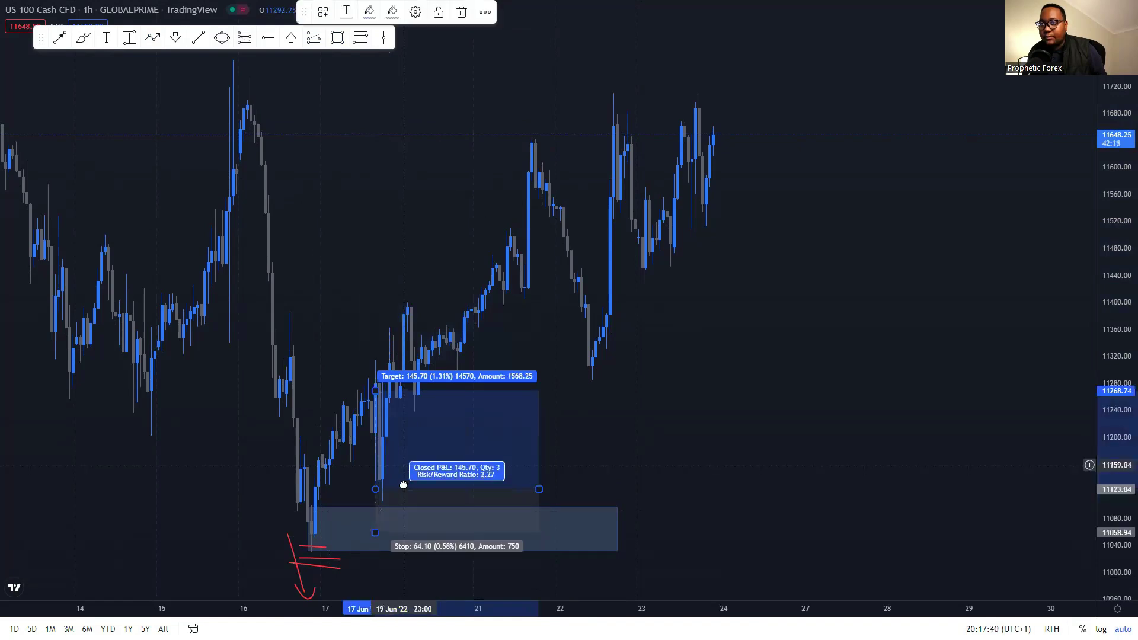
Move the long position's entry to about 11094 and stop to about 11030, raise its target to about 11696 and extend it to 22 June.
left_click_drag(403, 485, 403, 505)
left_click_drag(388, 284, 363, 102)
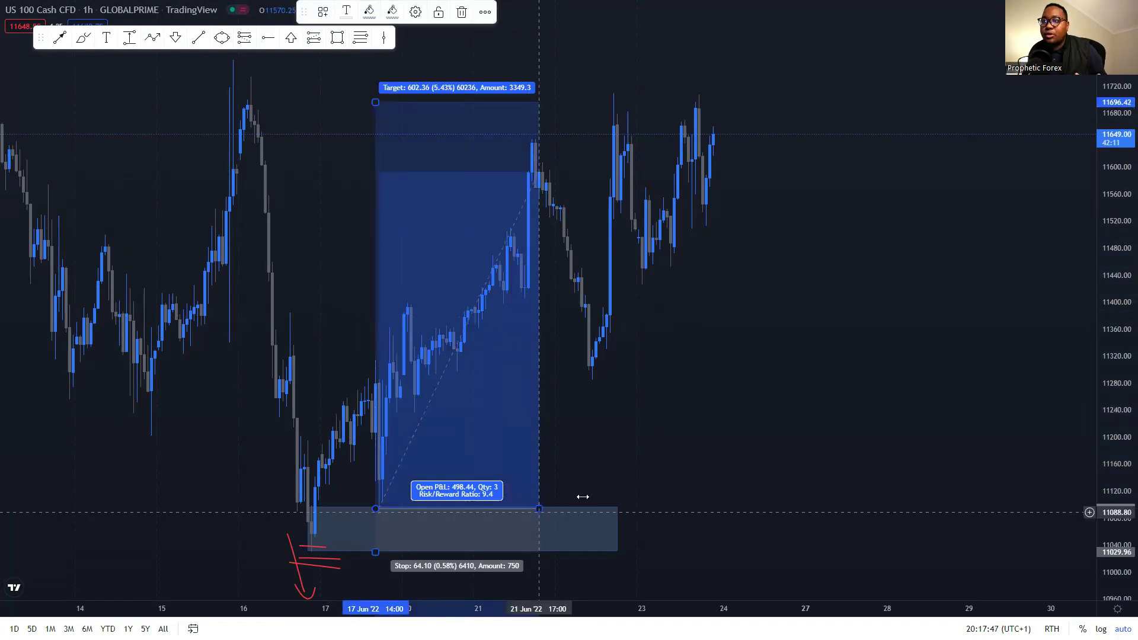
left_click_drag(582, 497, 581, 498)
left_click(766, 449)
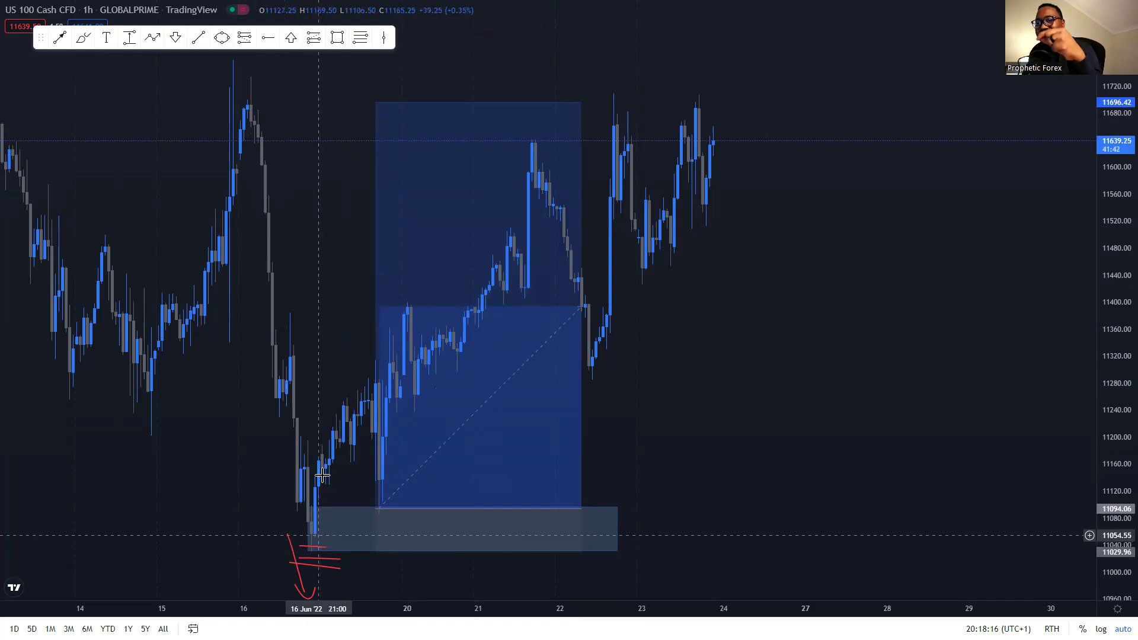
Delete the long position from the chart.
left_click(378, 528)
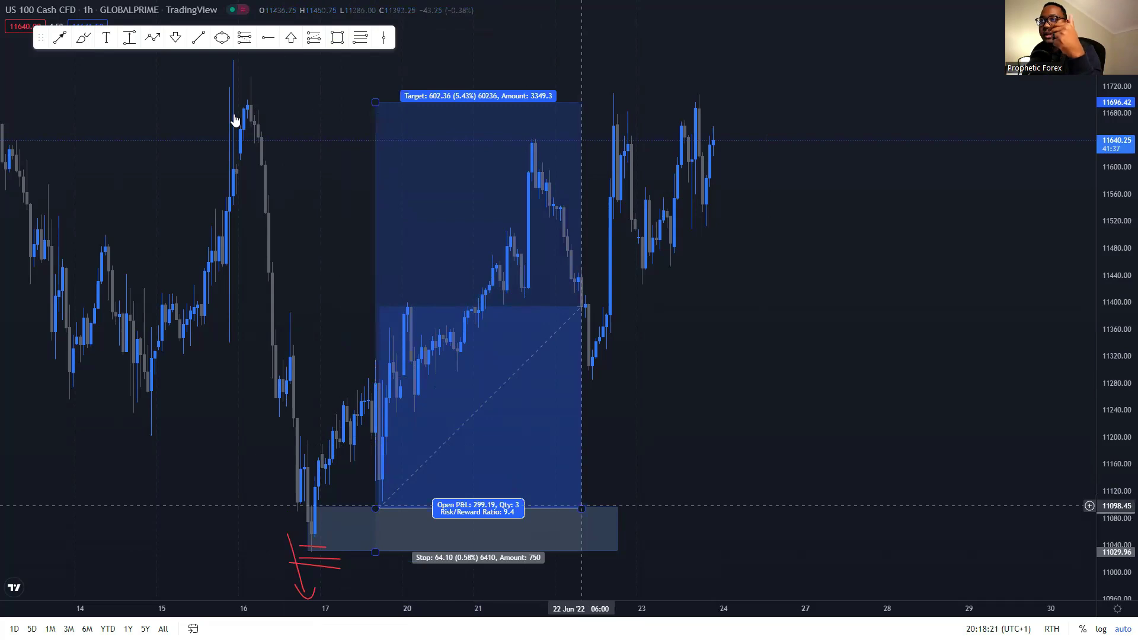
left_click(527, 372)
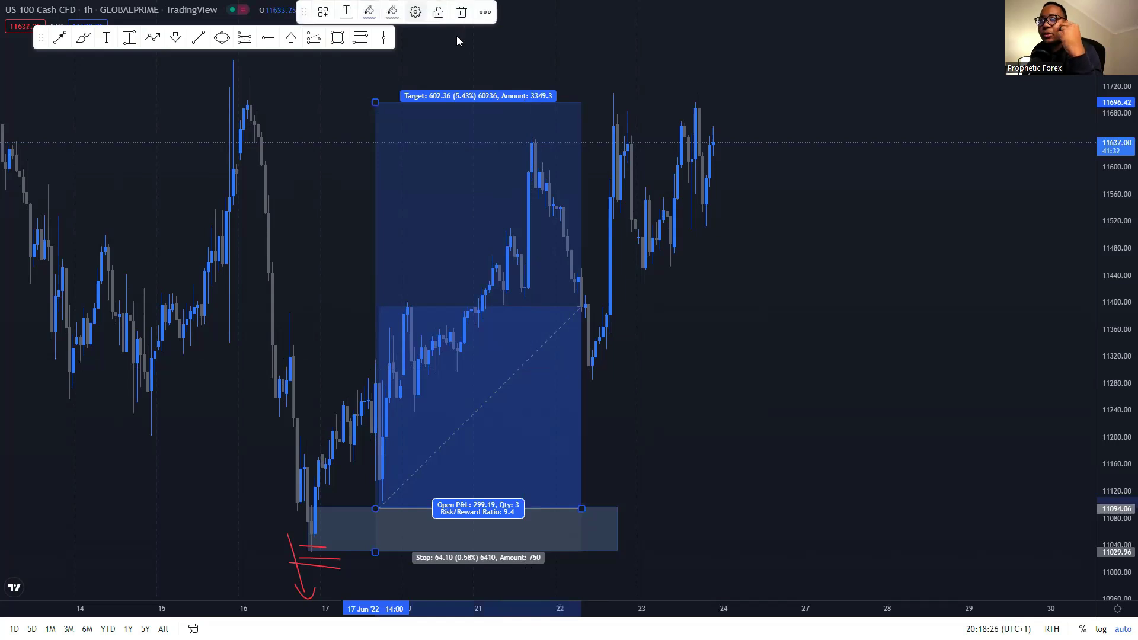
key("Delete")
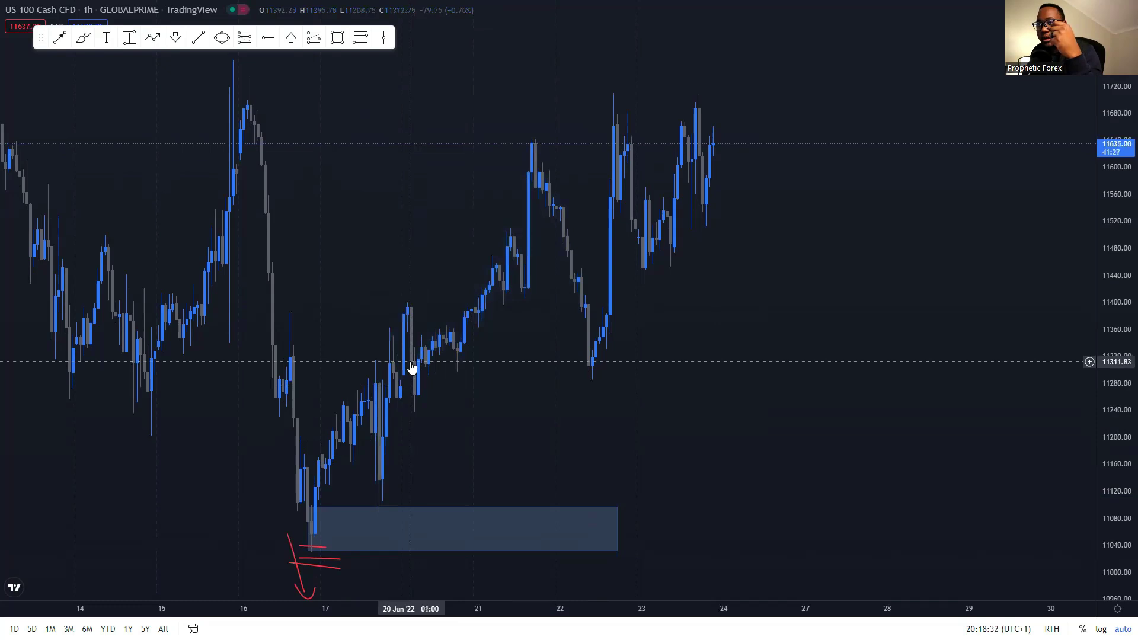
Draw a second rectangle from the 20 June pullback low to 24 June, spanning about 11330 to 11239.
left_click(337, 39)
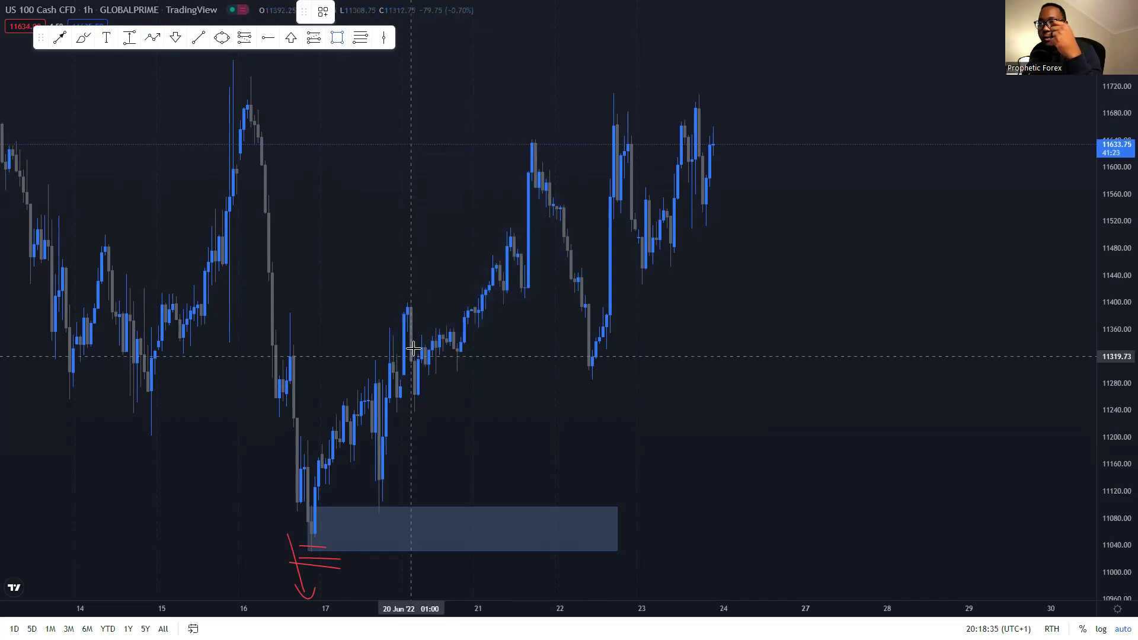
mouse_move(415, 350)
left_mouse_down()
mouse_move(432, 414)
mouse_move(679, 401)
mouse_move(764, 412)
left_mouse_up()
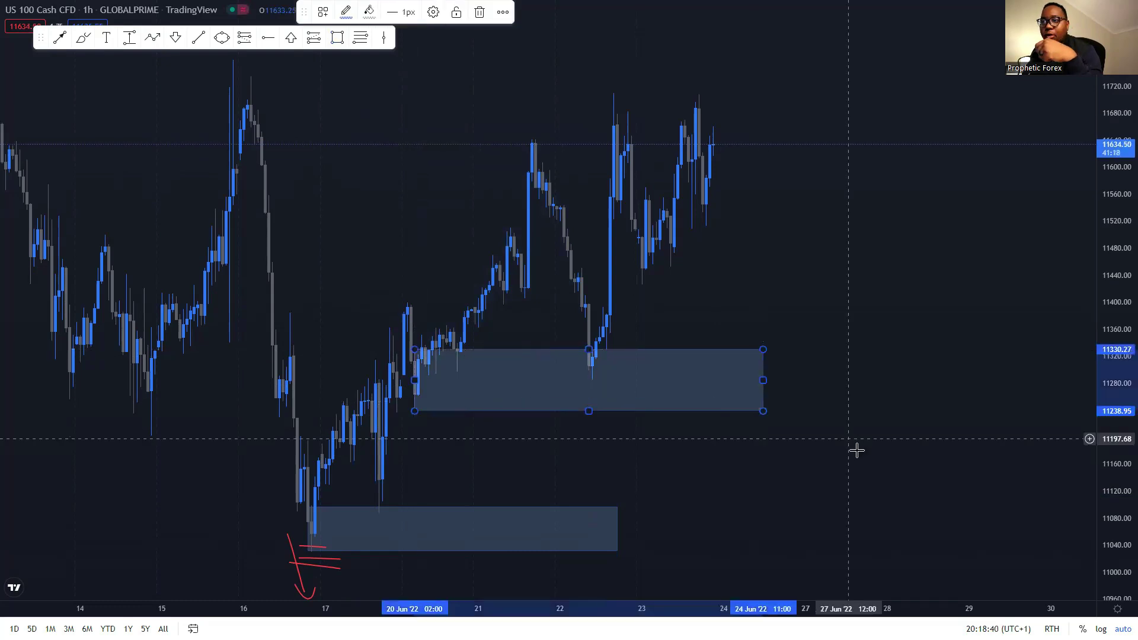
left_click(856, 450)
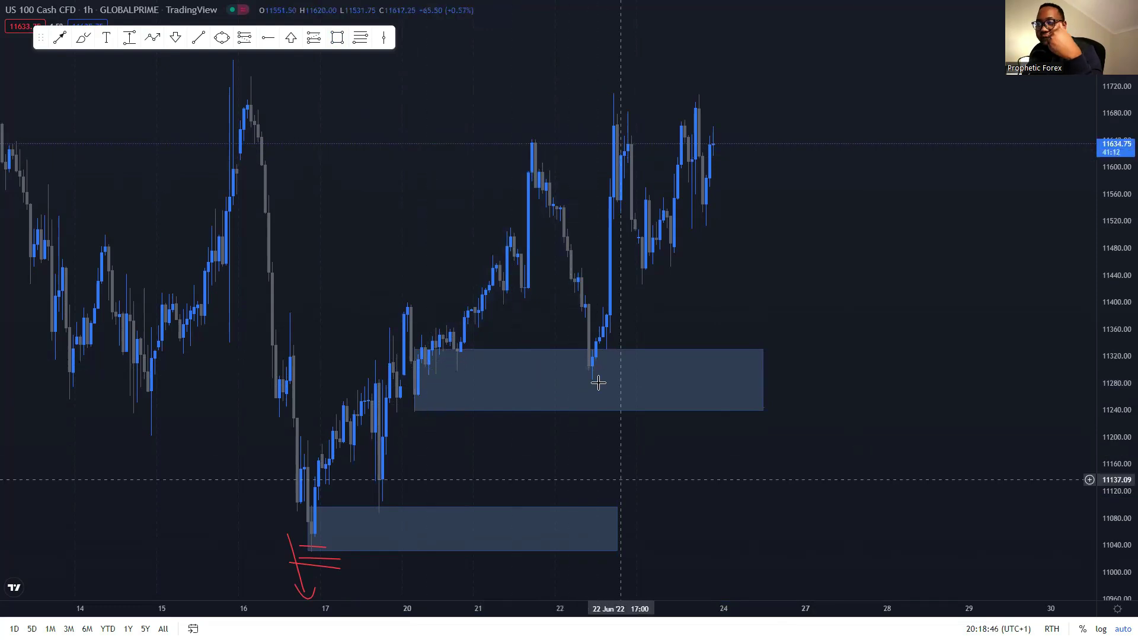
Draw a dashed arrow from the 22 June low inside the upper rectangle up to the high that follows it.
left_click(59, 38)
left_click(593, 366)
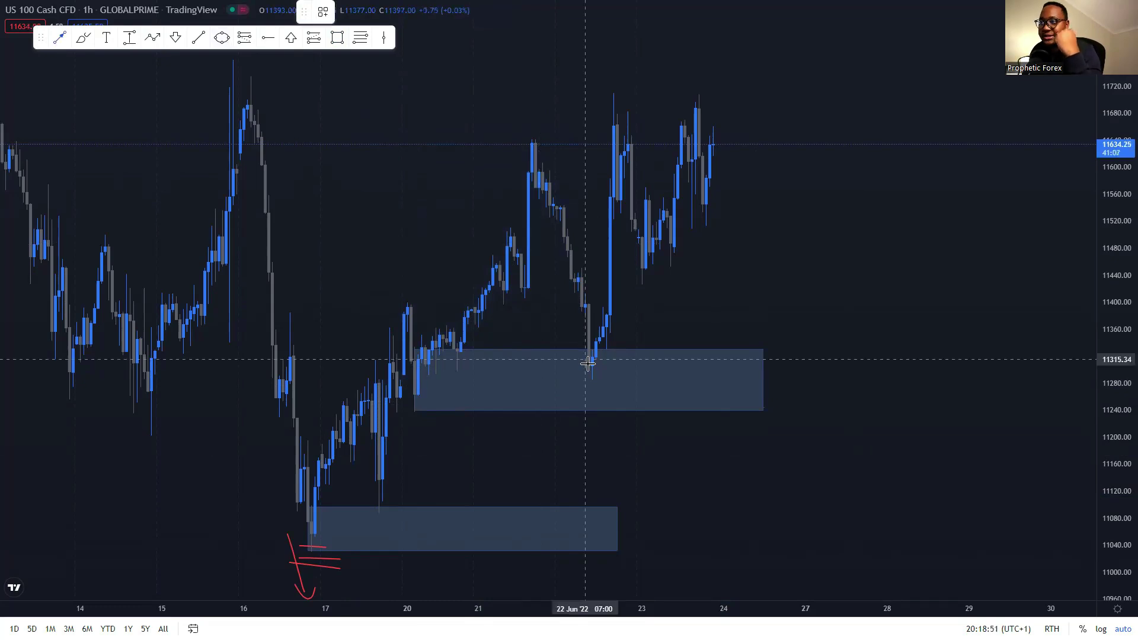
left_click(623, 106)
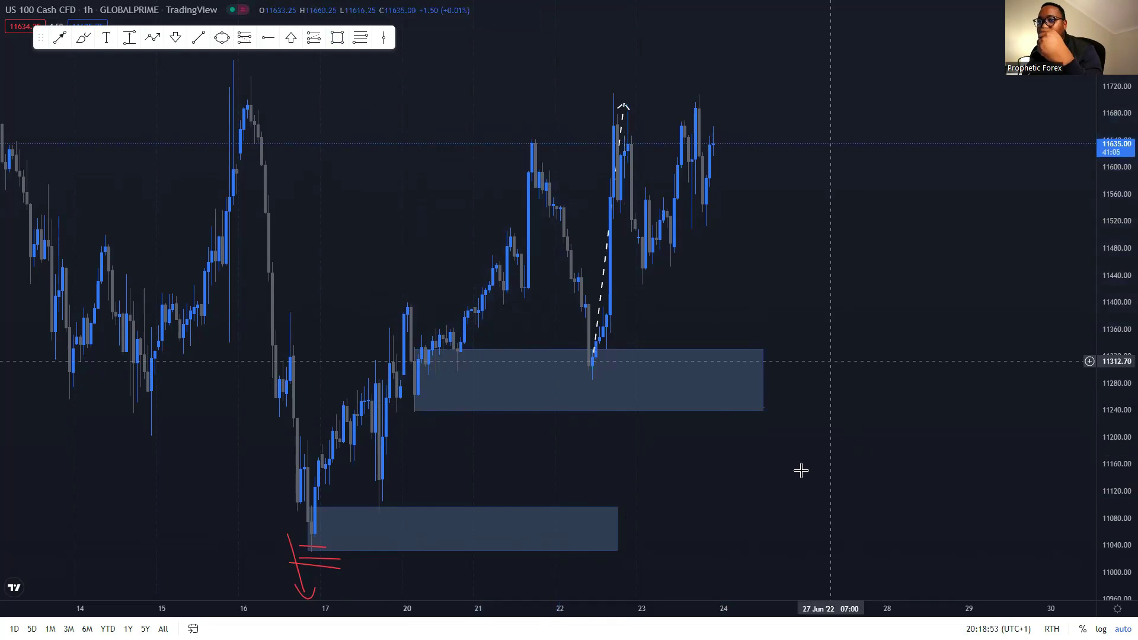
Mark the 30 May swing high with short red brush lines and a hand-drawn upward arrow above it.
scroll(913, 451, "left", 5)
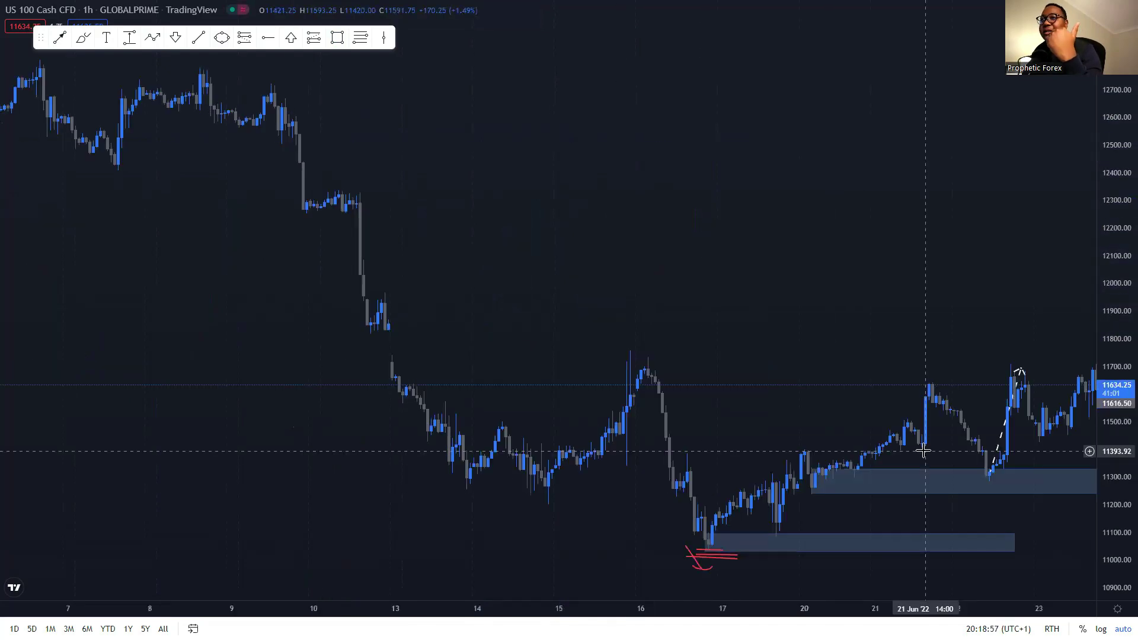
scroll(225, 312, "right", 5)
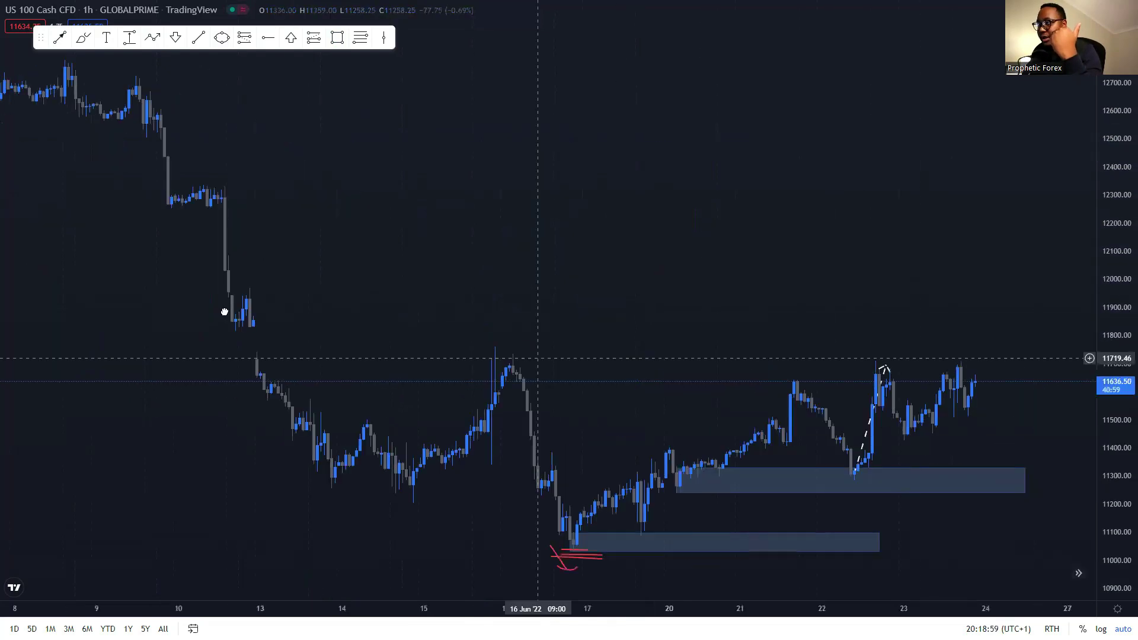
scroll(19, 356, "left", 2)
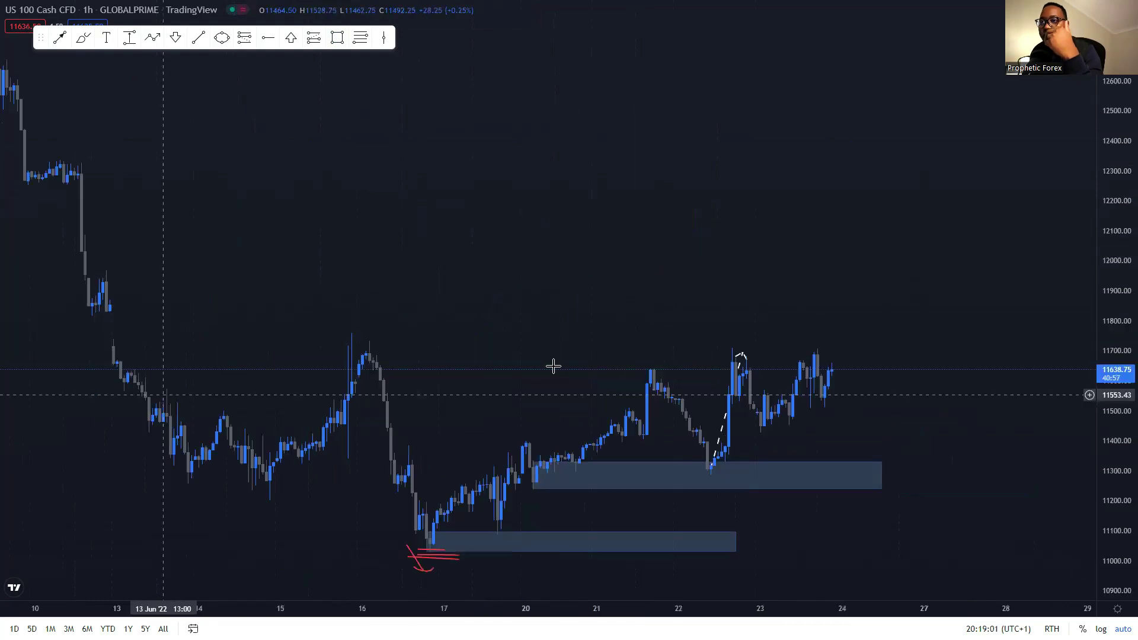
scroll(553, 367, "left", 3)
scroll(514, 363, "left", 1)
scroll(515, 363, "left", 1)
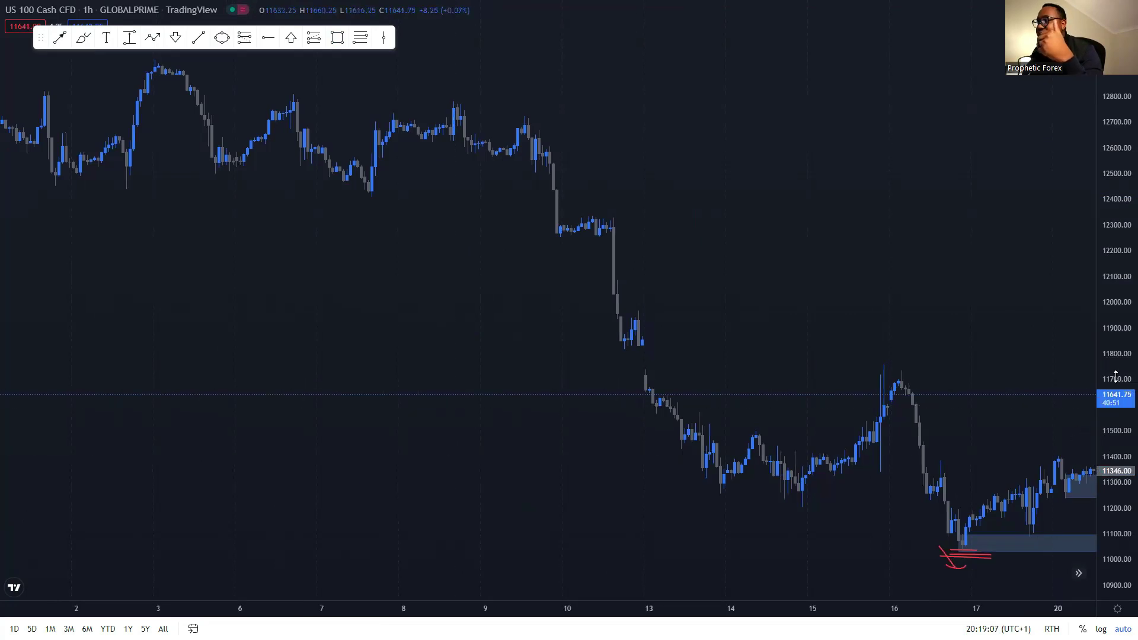
left_click_drag(1115, 377, 1113, 362)
left_click_drag(553, 364, 608, 453)
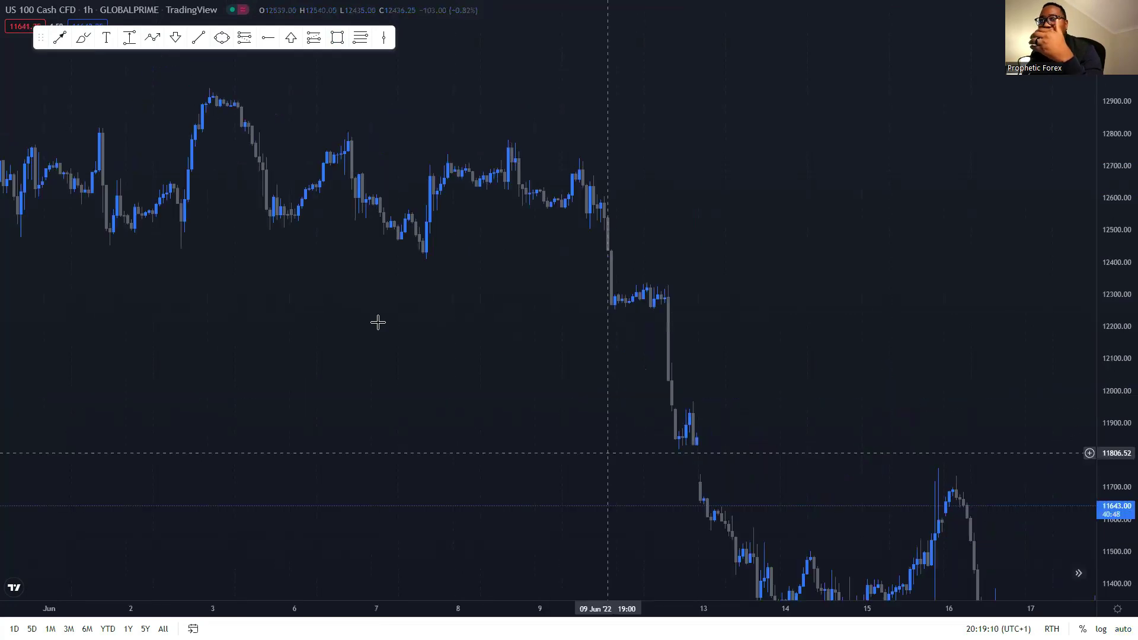
left_click_drag(567, 394, 551, 475)
left_click_drag(130, 261, 414, 383)
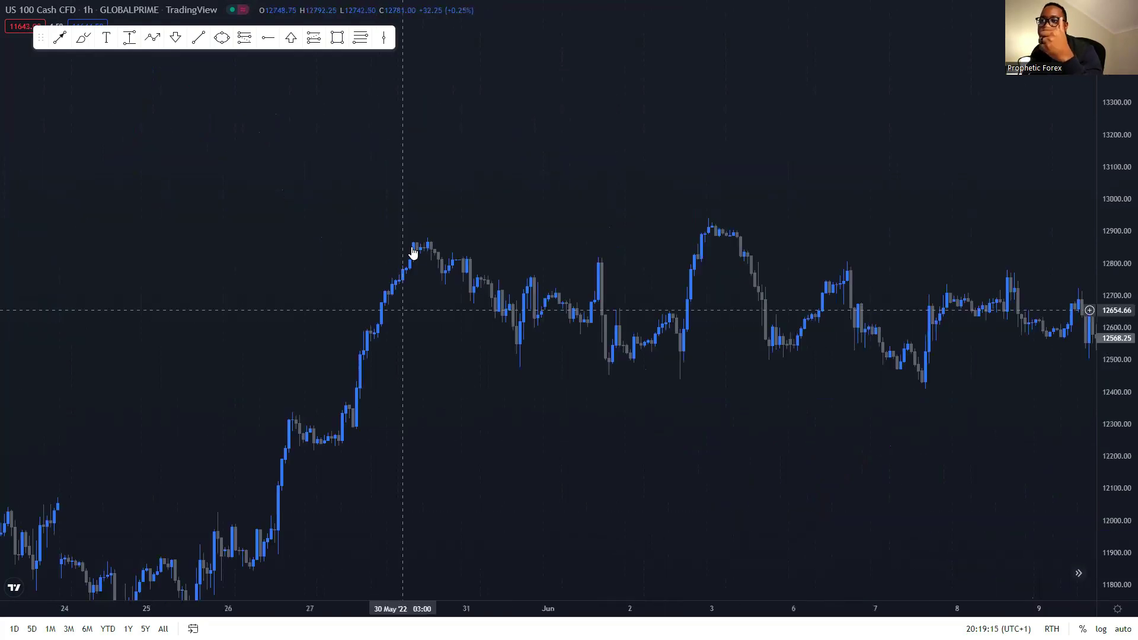
left_click_drag(320, 377, 335, 345)
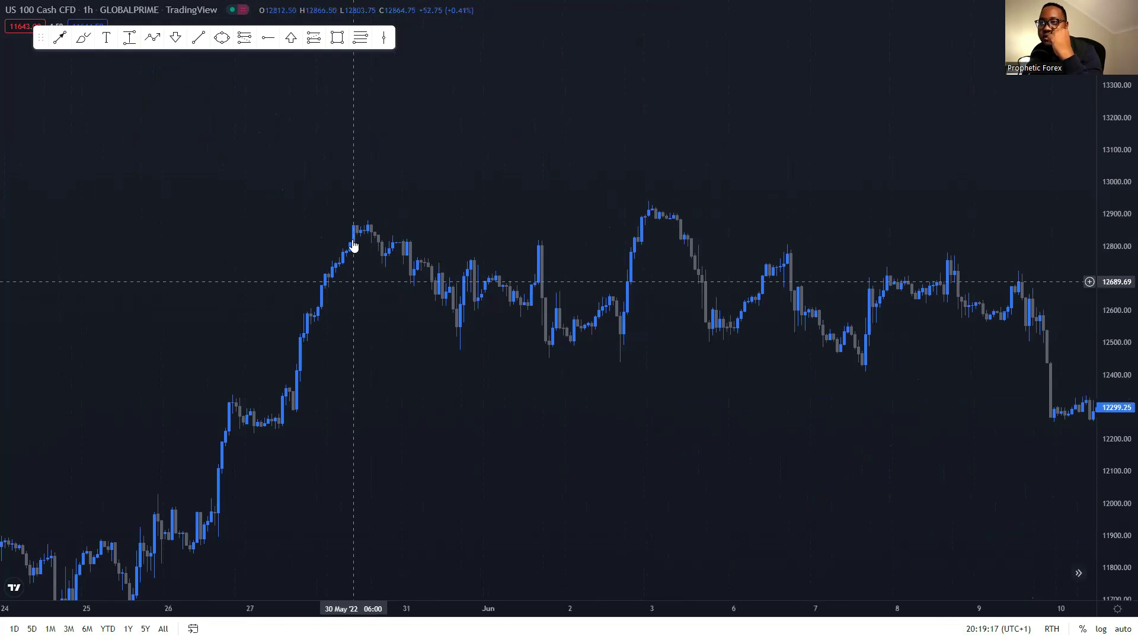
left_click_drag(1104, 386, 1104, 308)
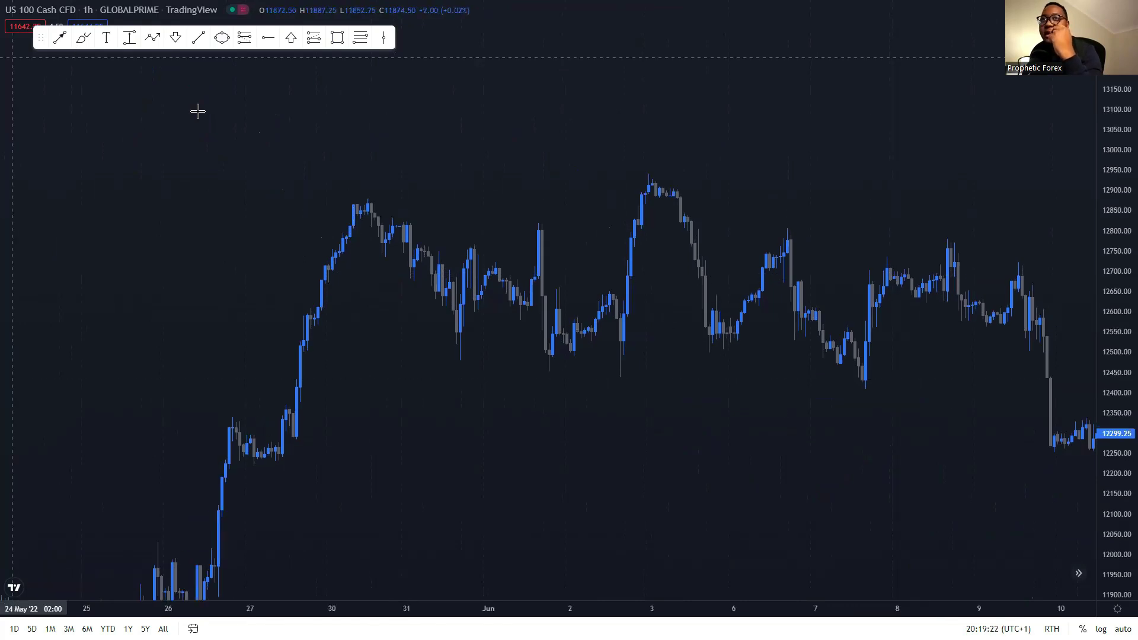
mouse_move(343, 196)
left_mouse_down()
mouse_move(374, 200)
mouse_move(350, 186)
mouse_move(365, 118)
mouse_move(389, 109)
left_mouse_up()
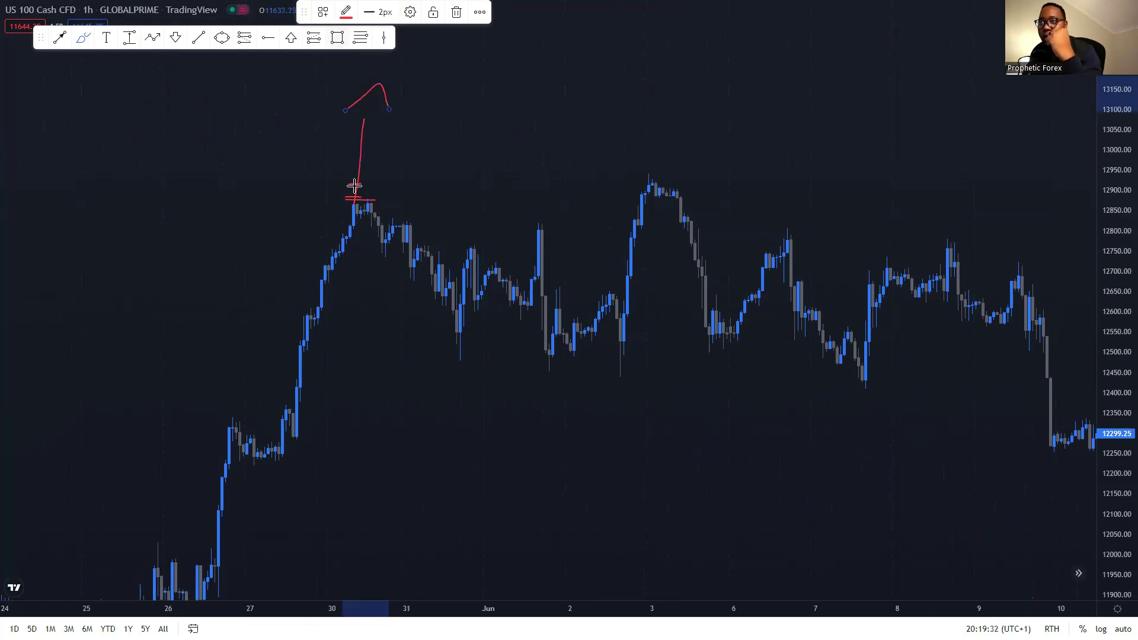
Draw a rectangle from the 30 May swing high at about 12872 down to about 12810, extending it to 9 June.
left_click(337, 38)
left_click(353, 201)
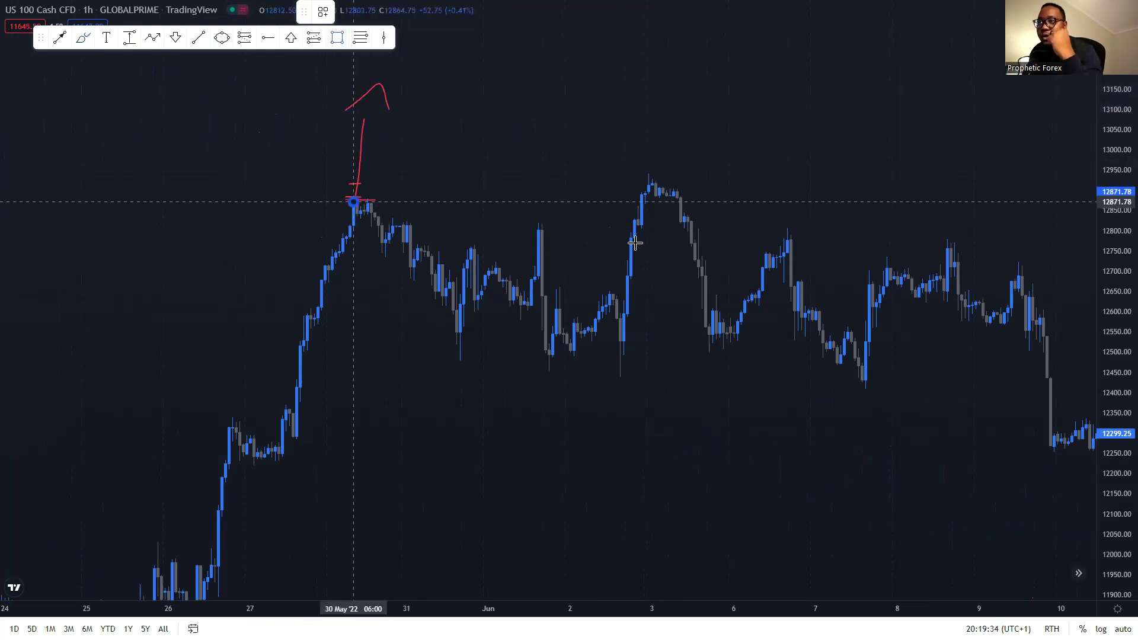
left_click_drag(372, 226, 741, 233)
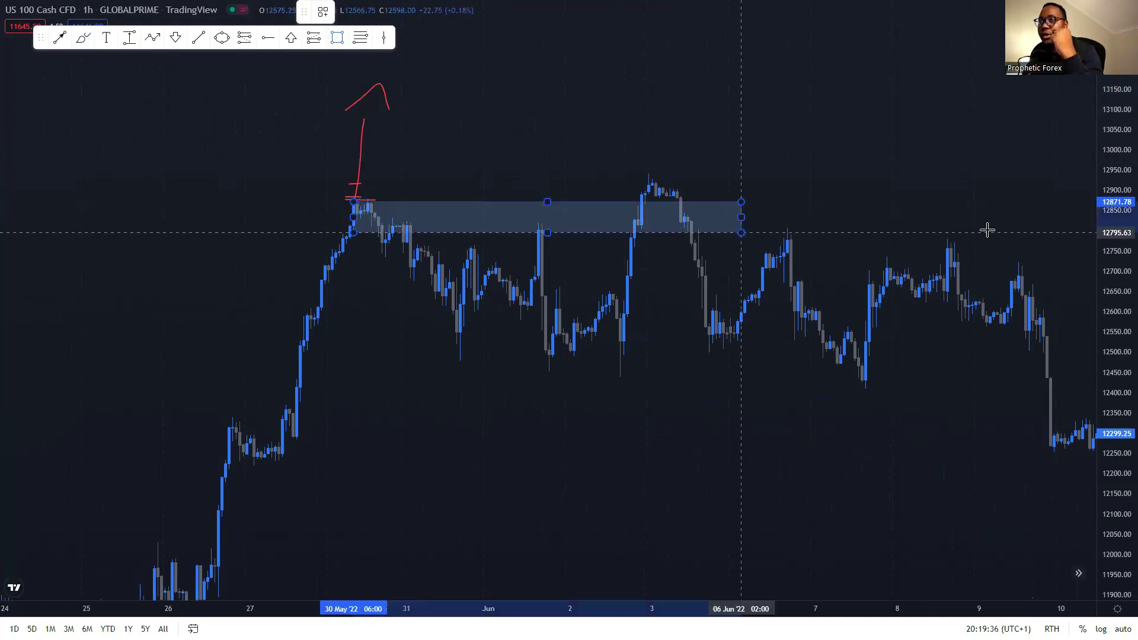
left_click_drag(987, 231, 988, 230)
left_click(990, 227)
left_click(967, 339)
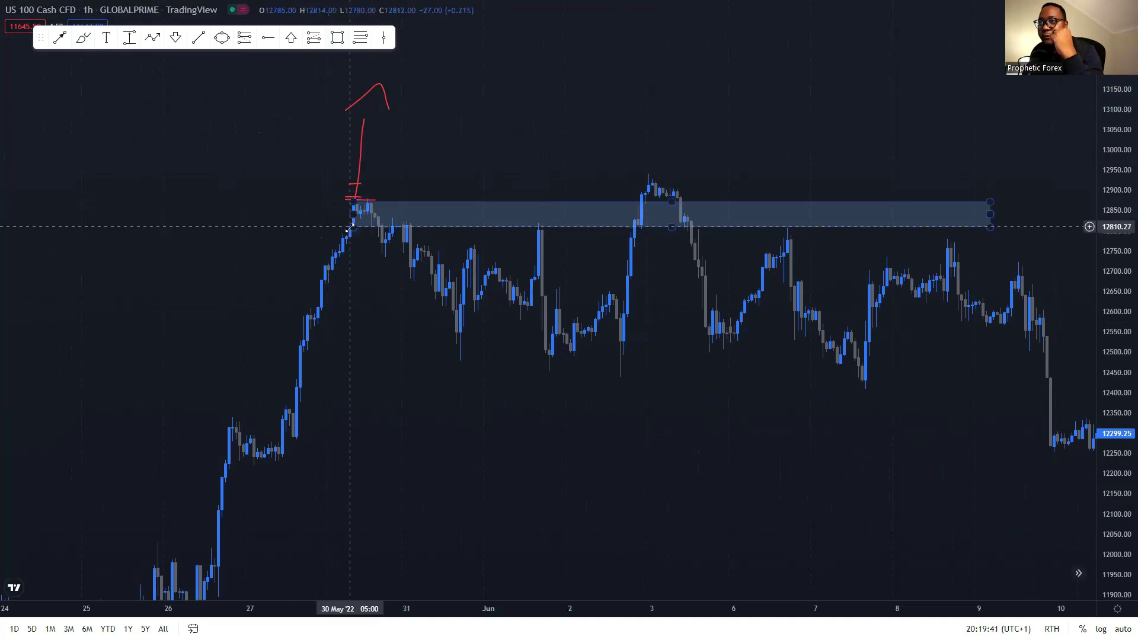
Draw a dashed arrow from the 1 June high at about 12807, beneath the supply rectangle, down to about 12479.
left_click_drag(351, 228, 350, 229)
left_click_drag(462, 375, 433, 368)
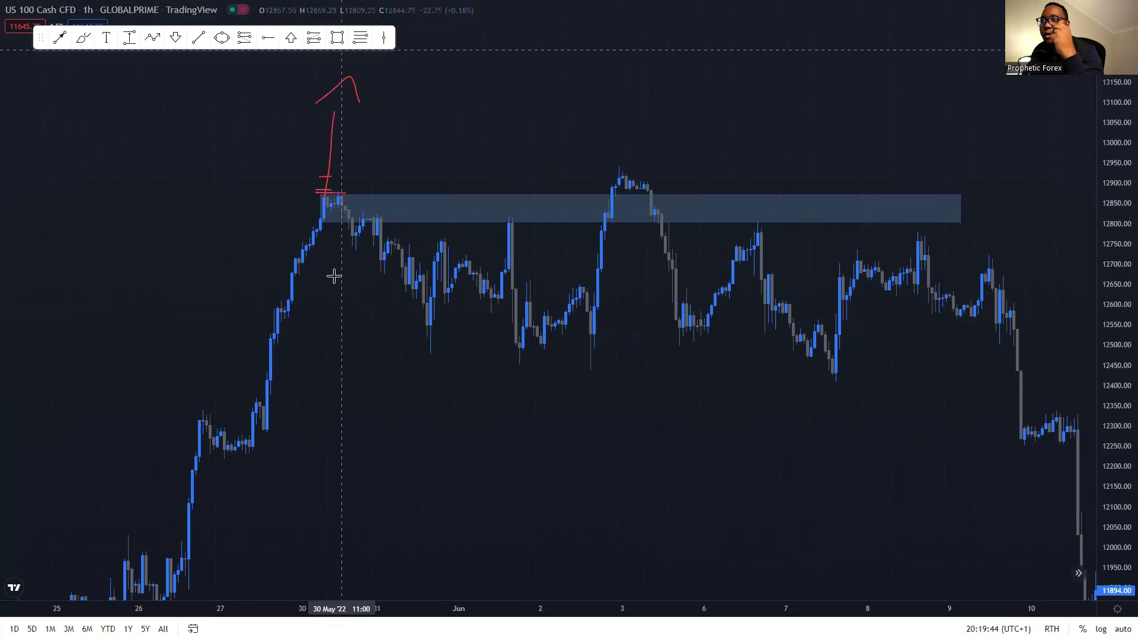
left_click(335, 197)
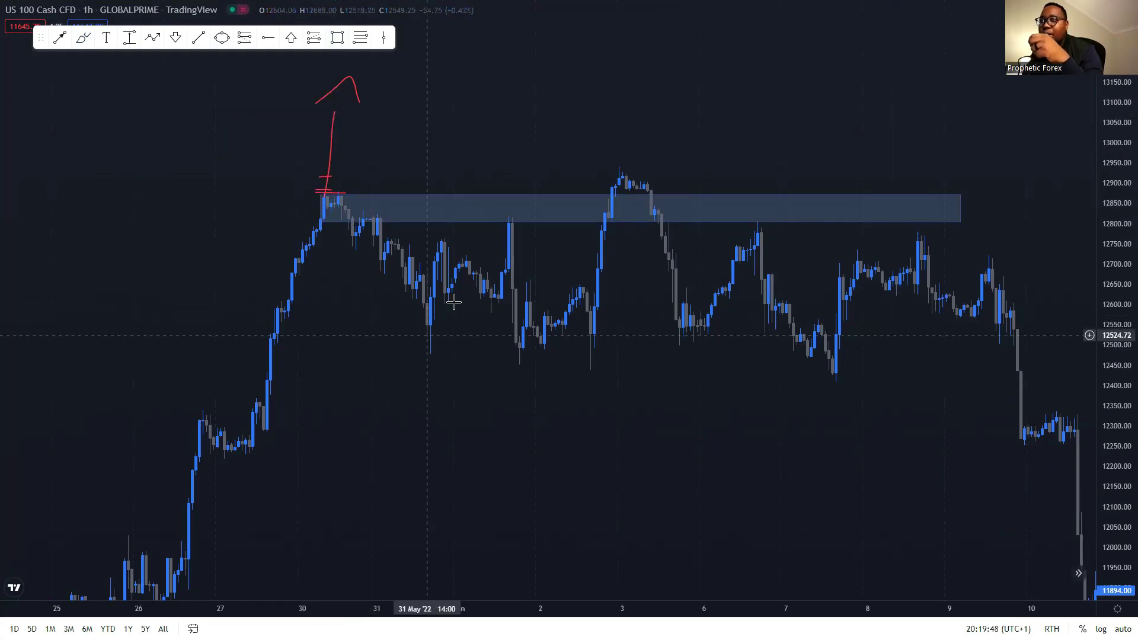
key("Escape")
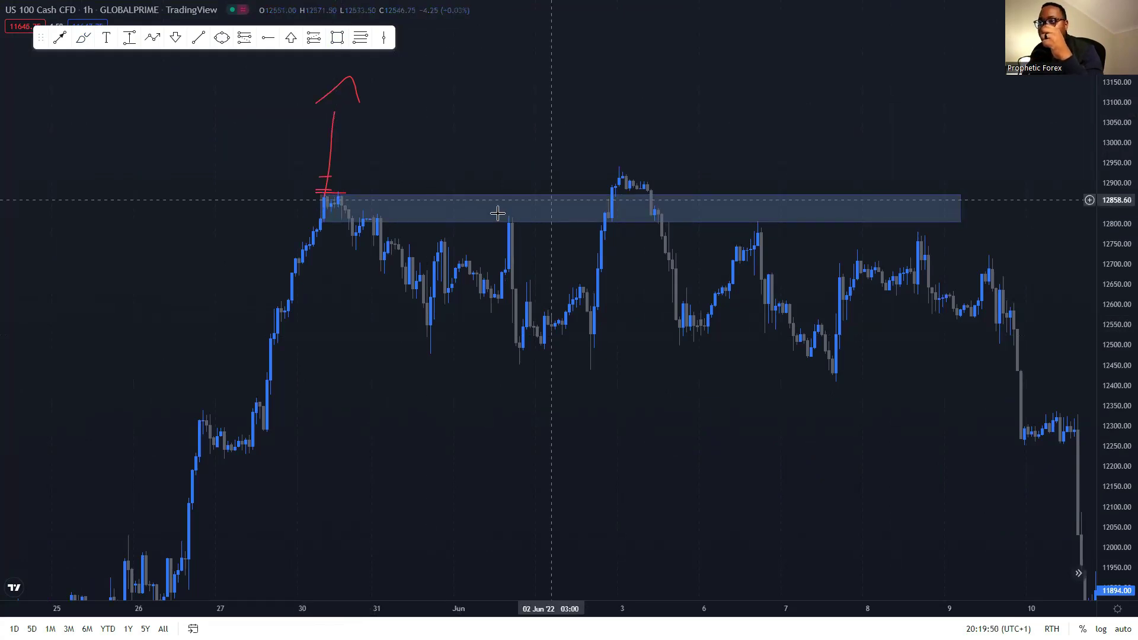
left_click_drag(507, 222, 511, 227)
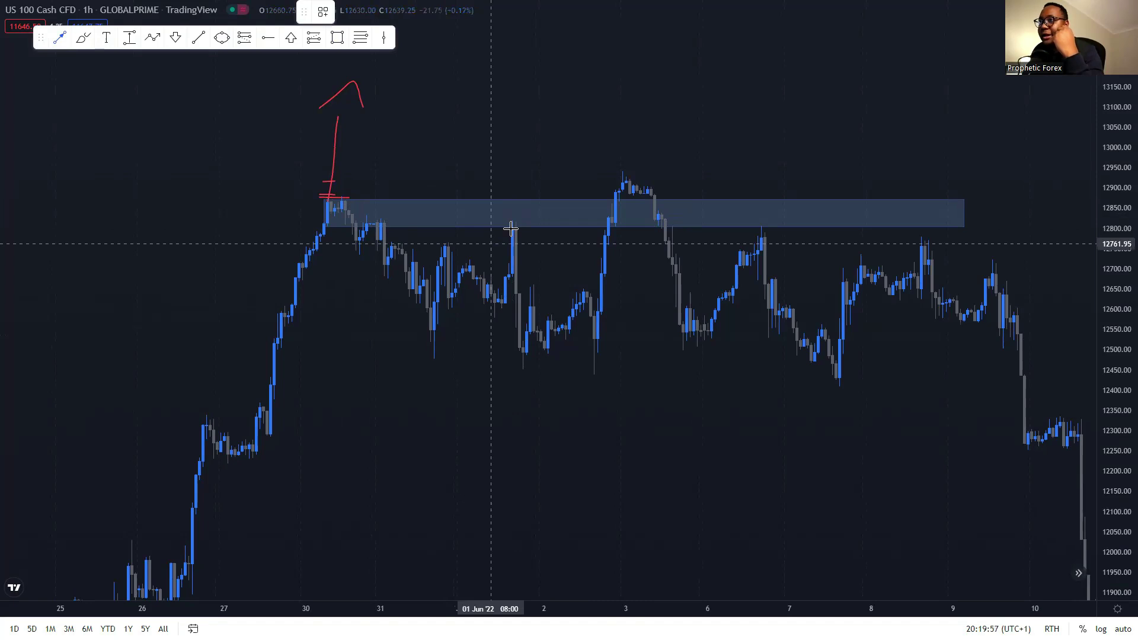
left_click(530, 359)
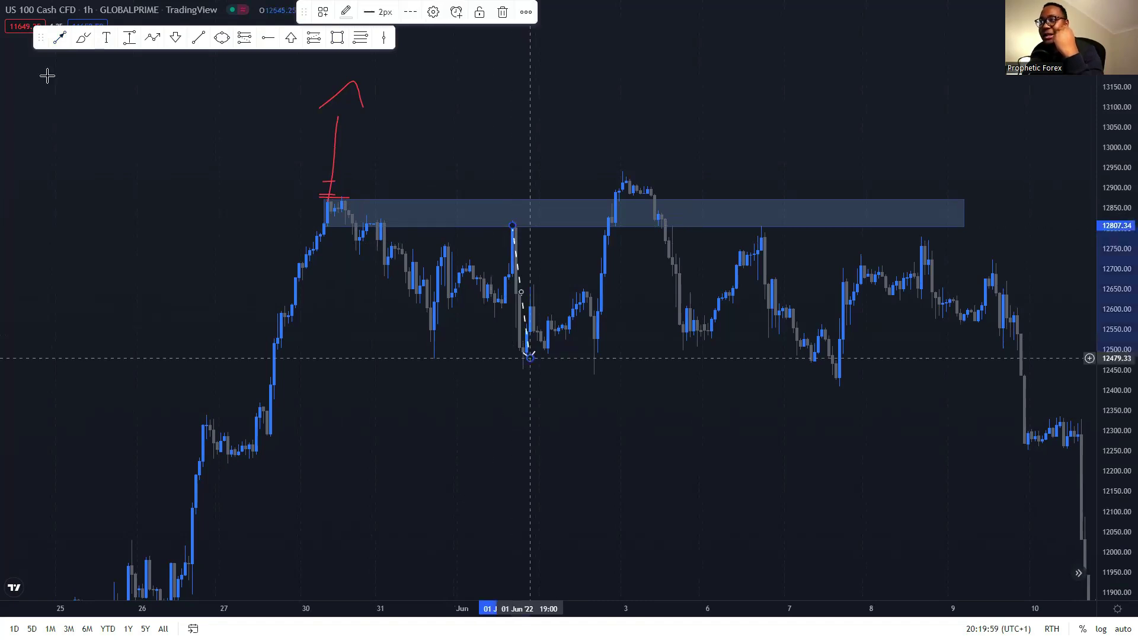
Draw a dashed arrow from the 6 June high at about 12794 down towards the 7 June low.
left_click(62, 36)
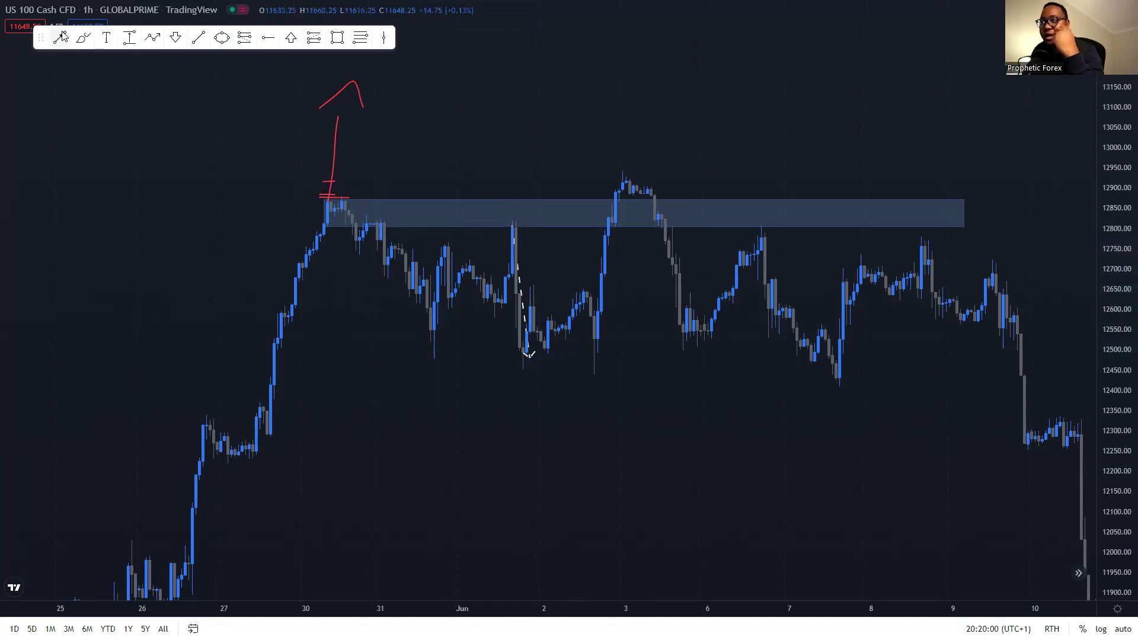
left_click(758, 231)
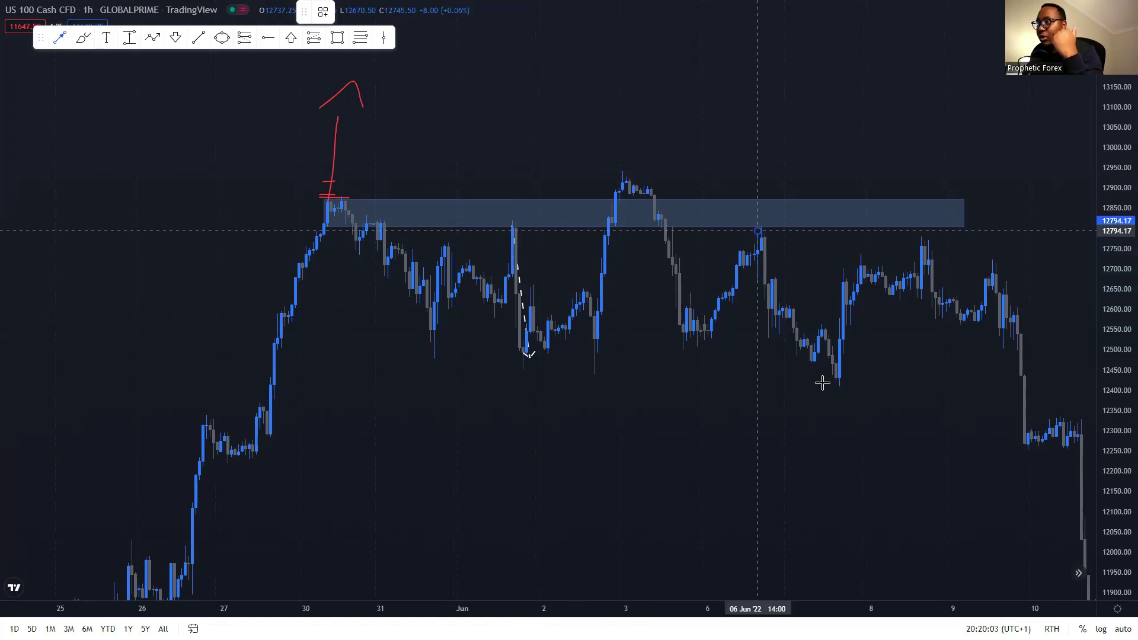
left_click(821, 383)
left_click(815, 482)
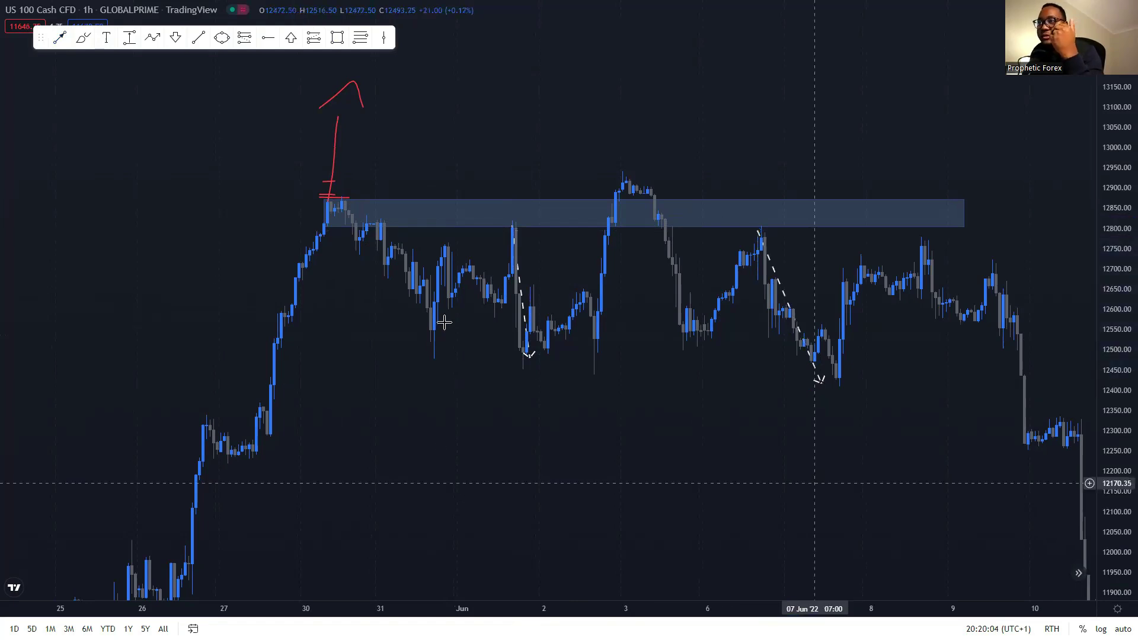
Delete the dashed arrow descending from the 6 June high.
left_click_drag(669, 481, 333, 429)
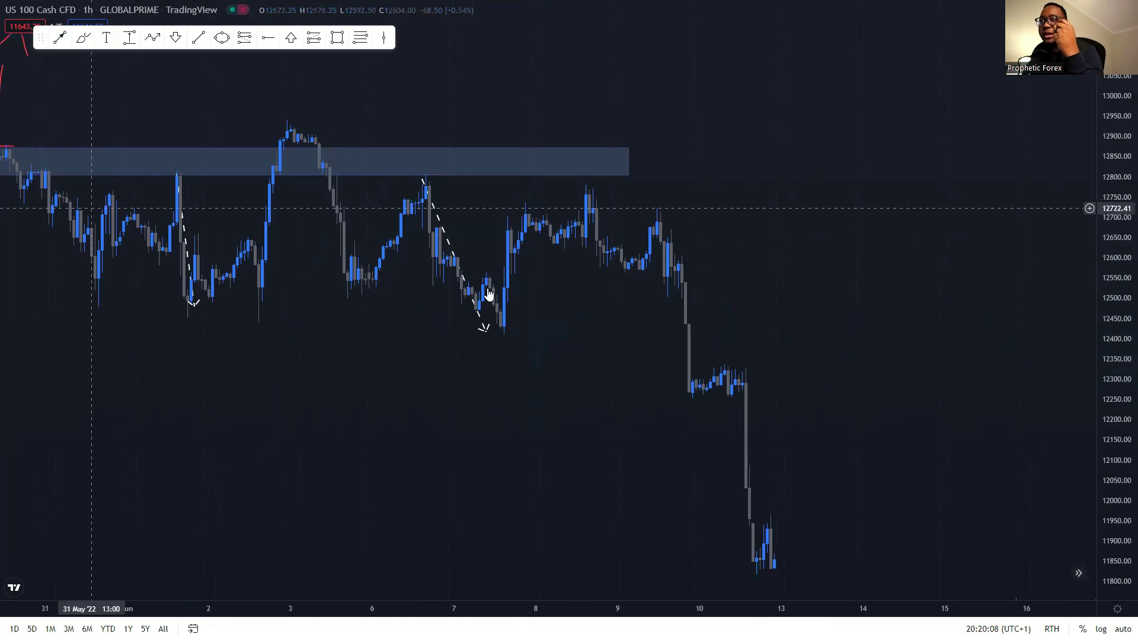
left_click(439, 224)
key("Delete")
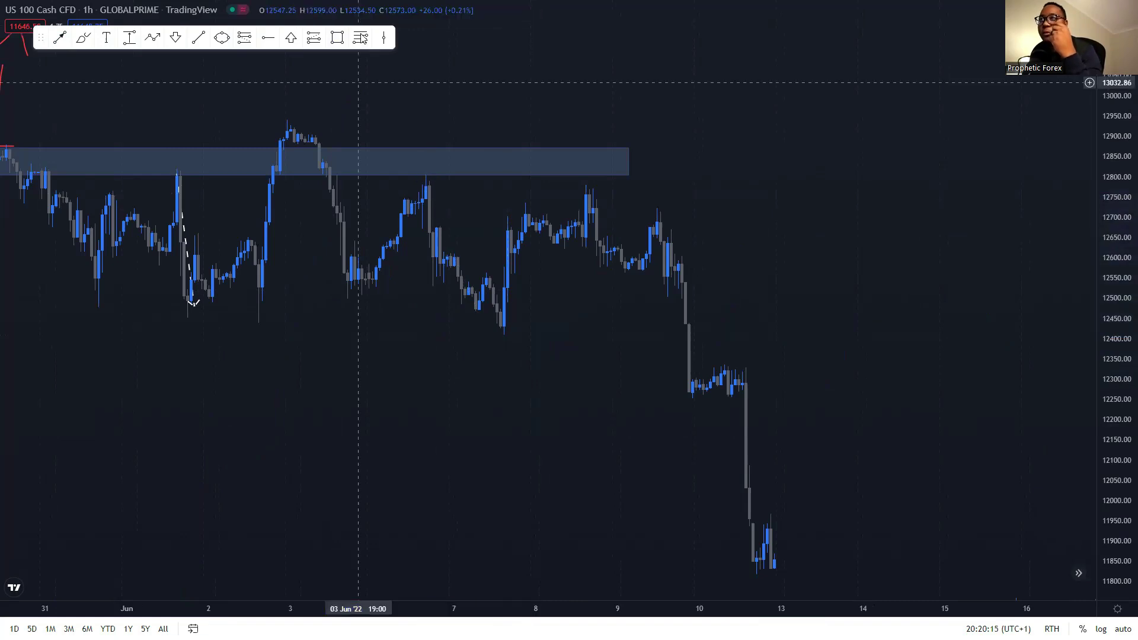
Draw a second supply rectangle from the 6 June high at about 12803 down to about 12745, extending it to late 9 June.
left_click(426, 177)
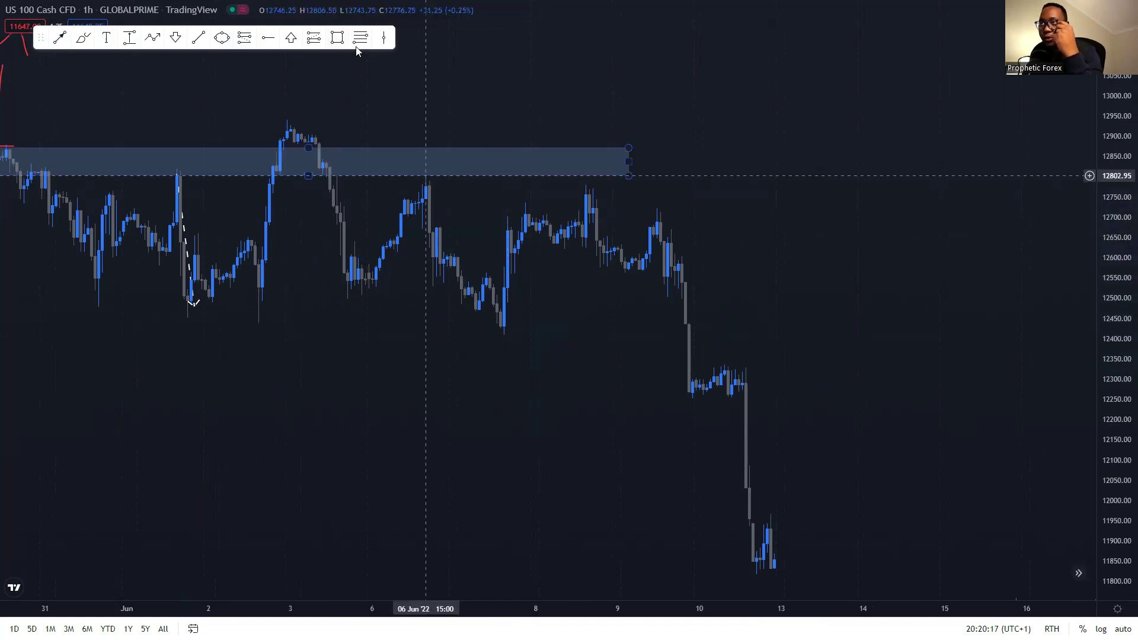
left_click(340, 41)
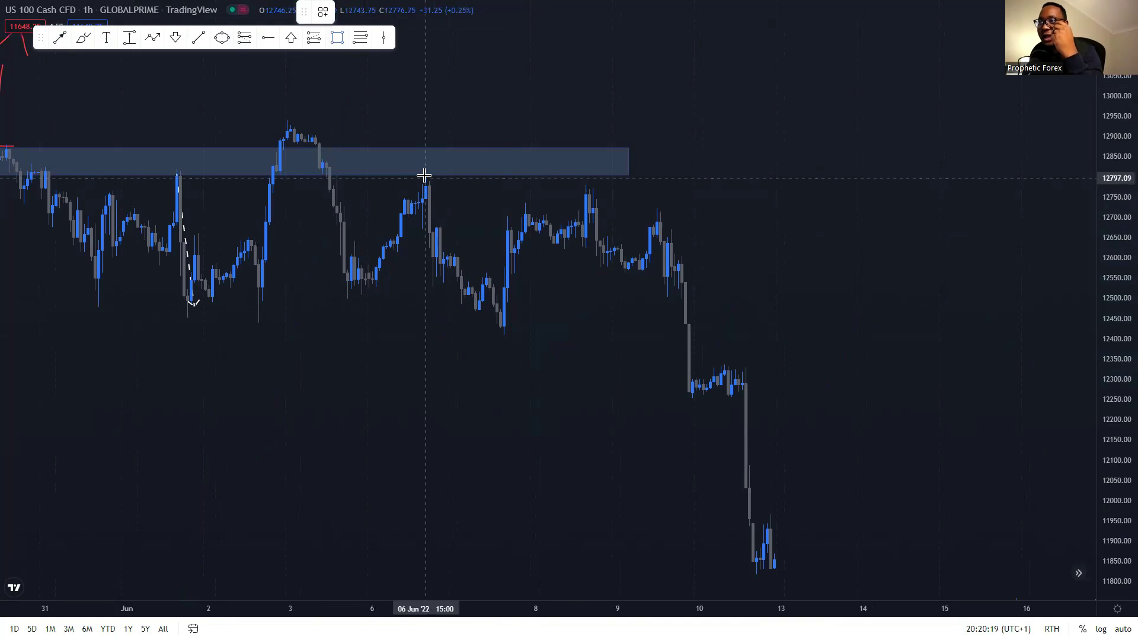
left_click(430, 202)
left_click(685, 196)
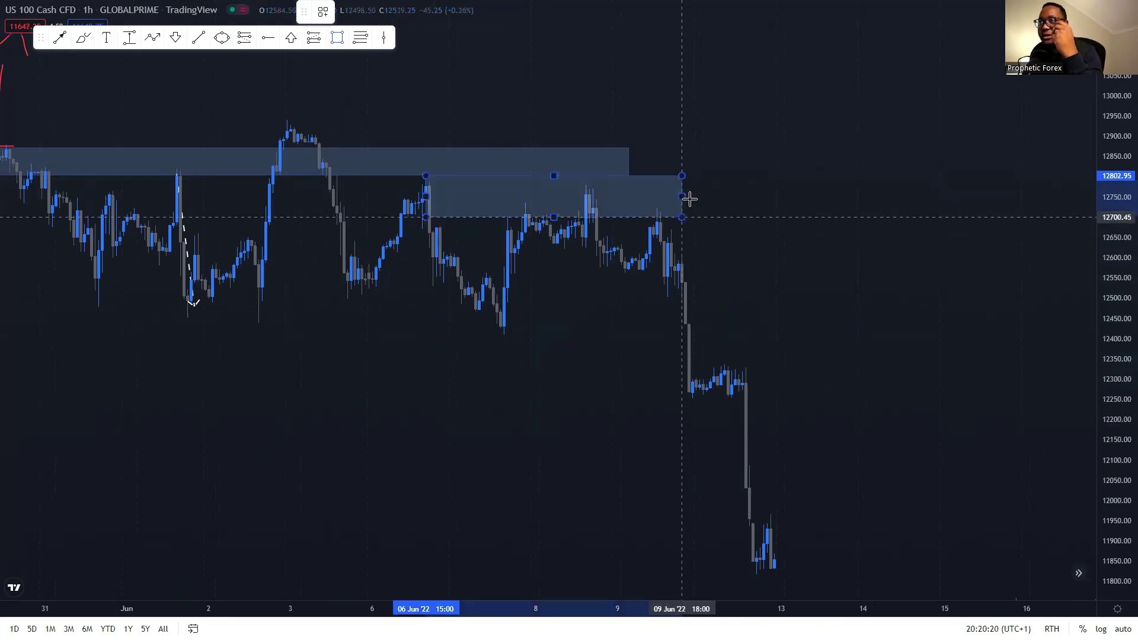
left_click(483, 303)
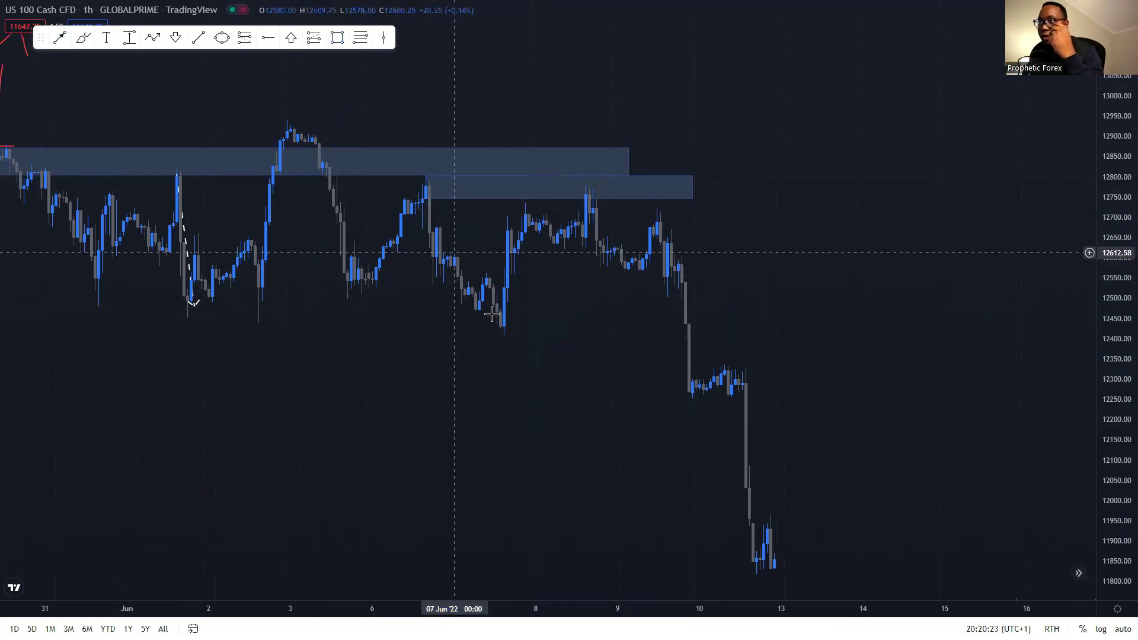
Draw a dashed arrow from the 8 June retest of the second supply rectangle at about 12743 down to the 10 June low.
left_click(55, 38)
left_click(593, 200)
left_click(719, 457)
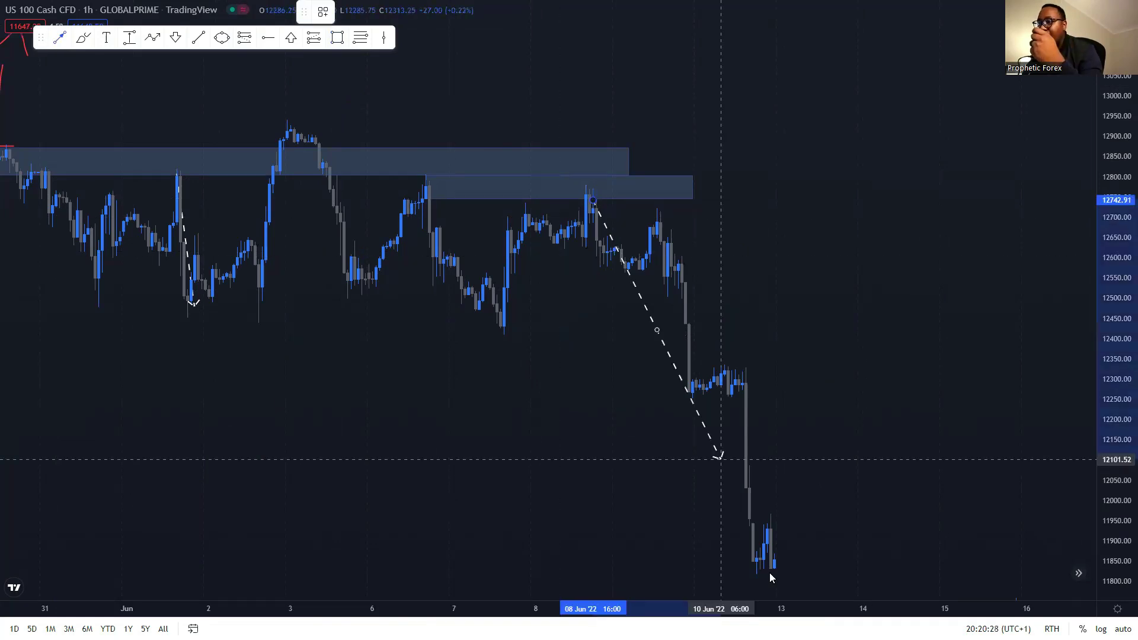
left_click(770, 573)
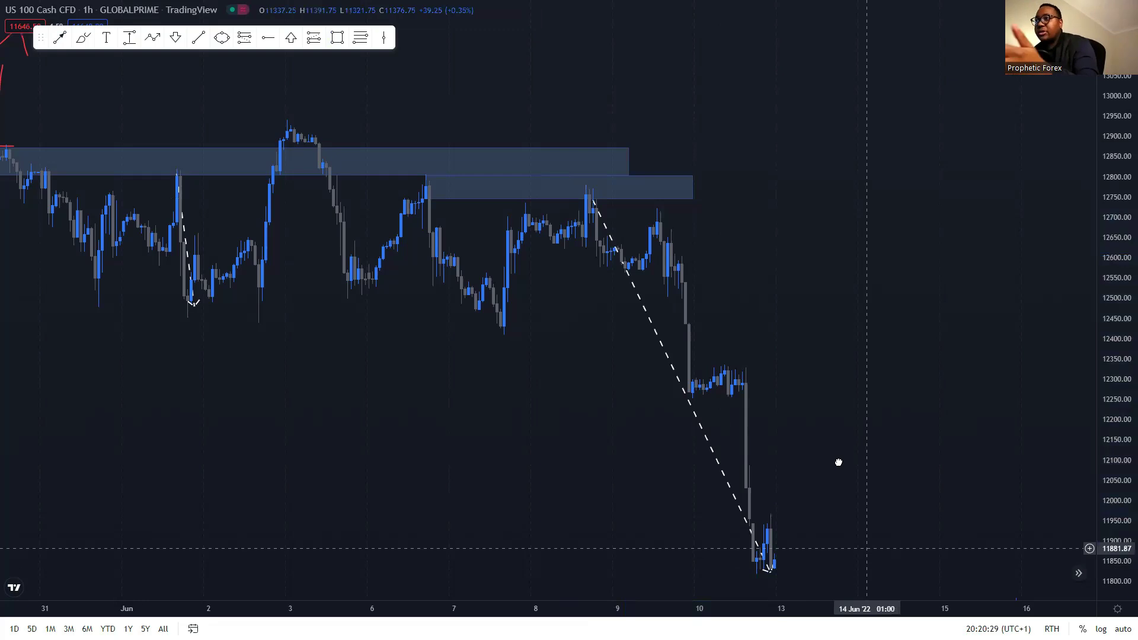
Examine the June price action, comparing the supply zones and the sell-off with the demand zones drawn at the mid-June lows.
left_click_drag(838, 463, 796, 412)
left_click_drag(739, 377, 638, 292)
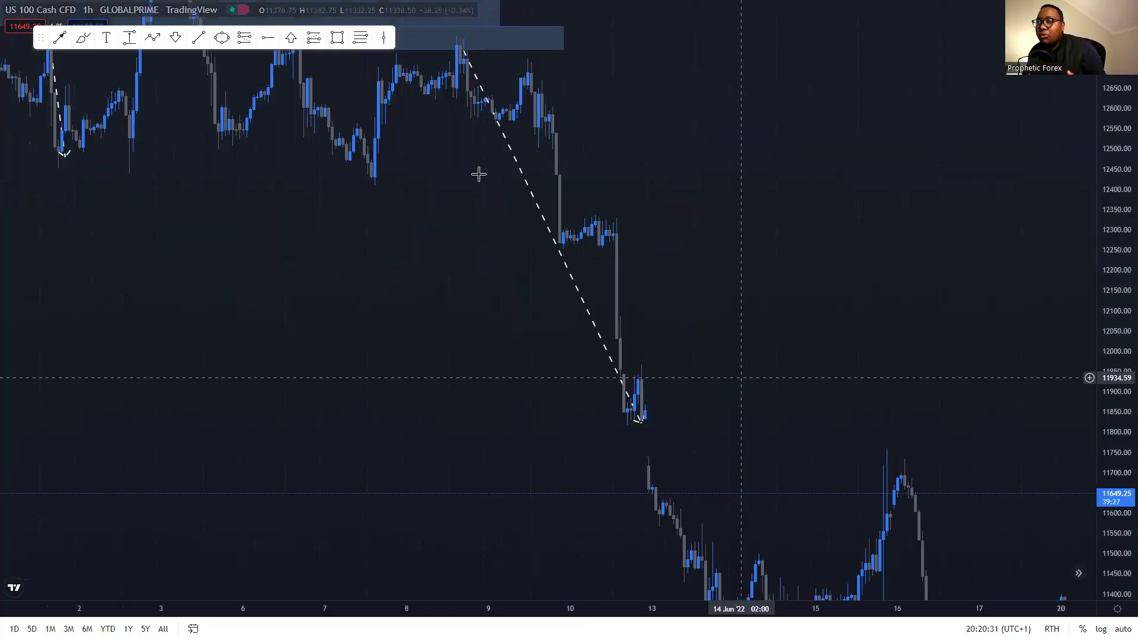
left_click_drag(438, 275, 476, 342)
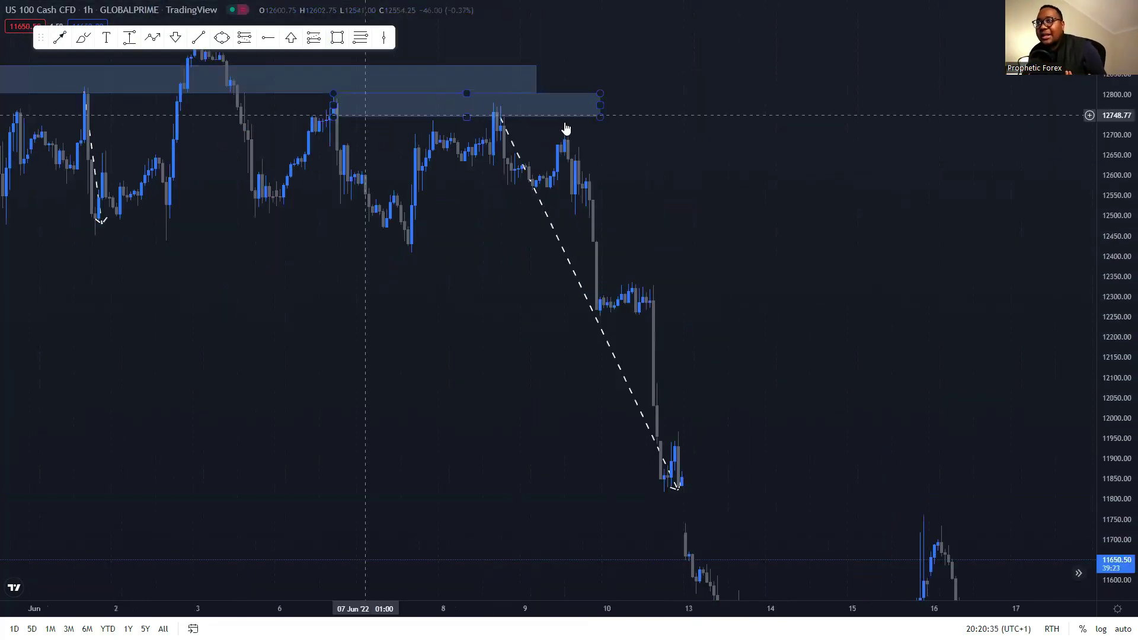
left_click_drag(931, 503, 716, 268)
left_click_drag(931, 502, 711, 258)
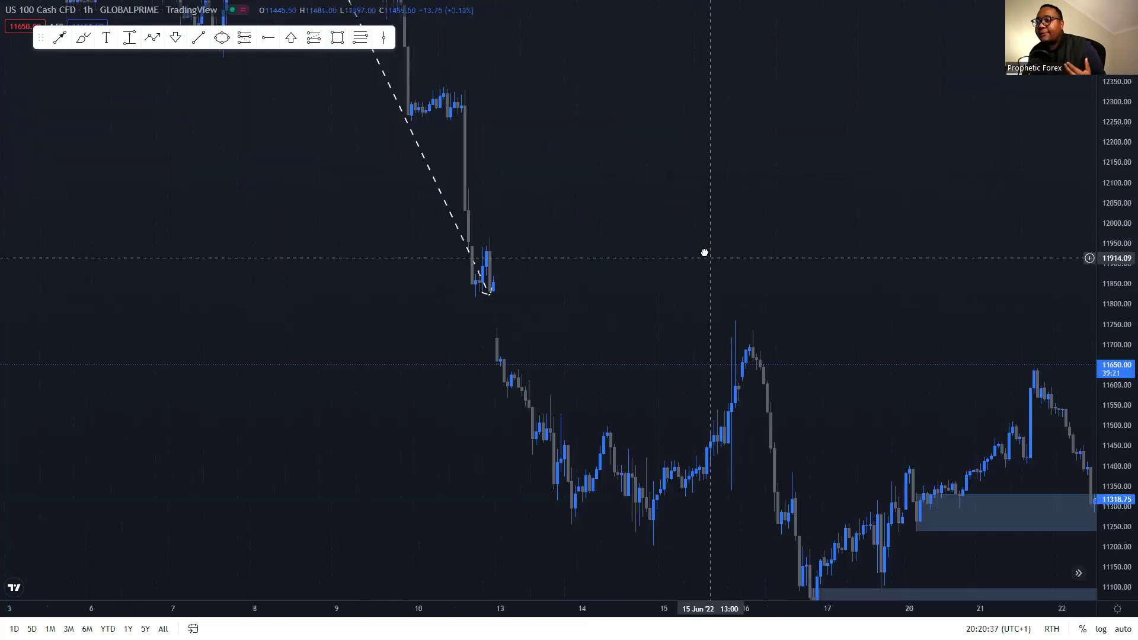
left_click_drag(780, 398, 434, 315)
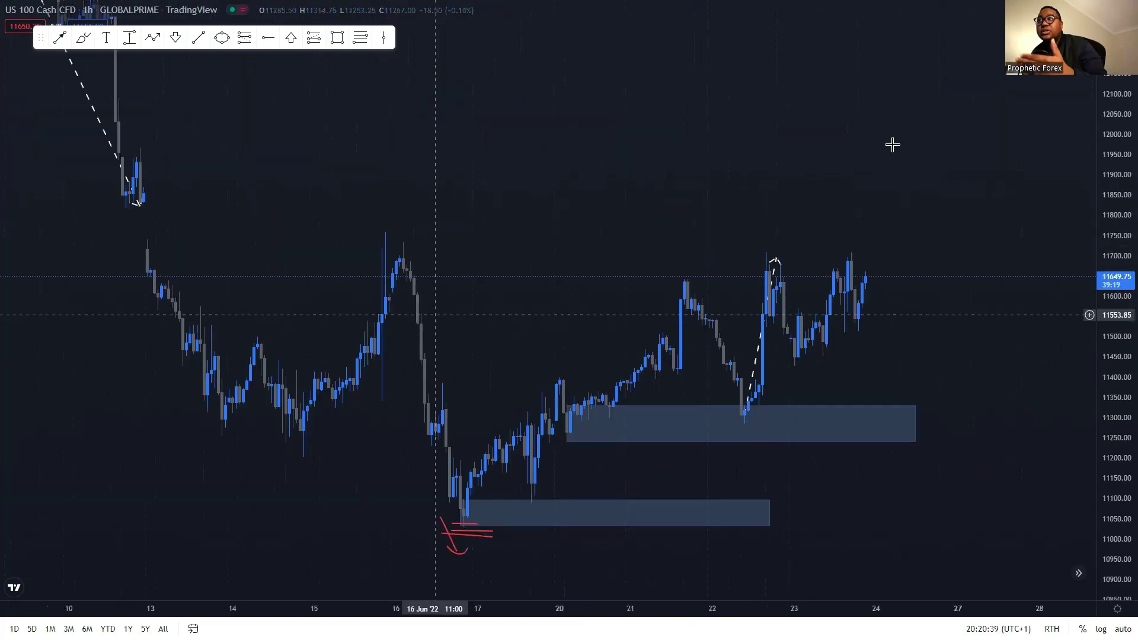
left_click_drag(514, 366, 757, 500)
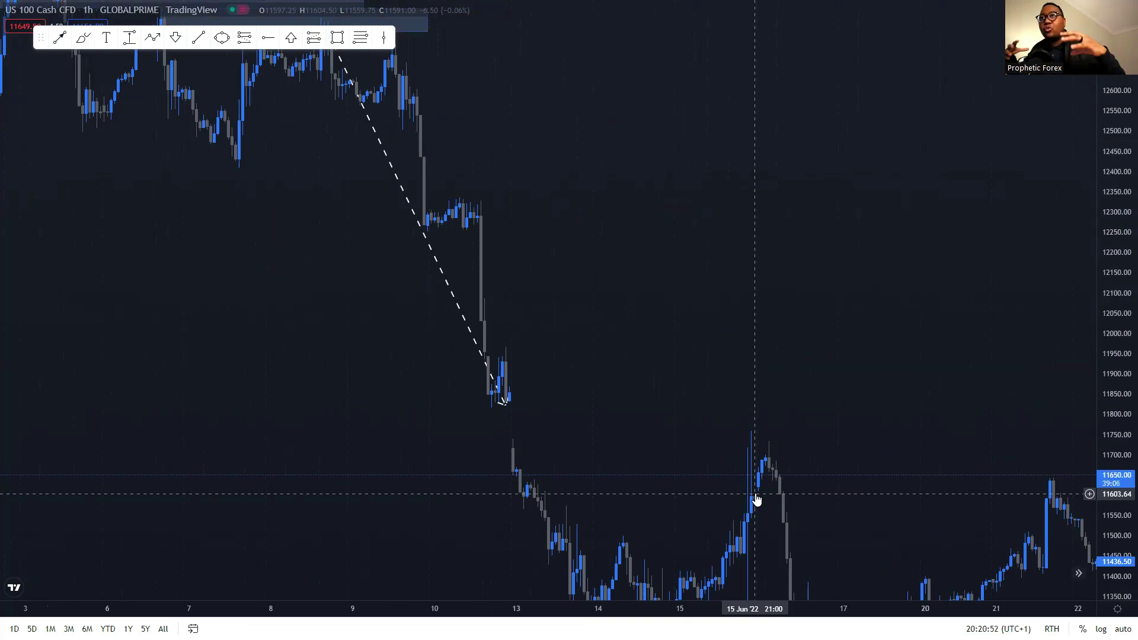
left_click_drag(659, 372, 719, 470)
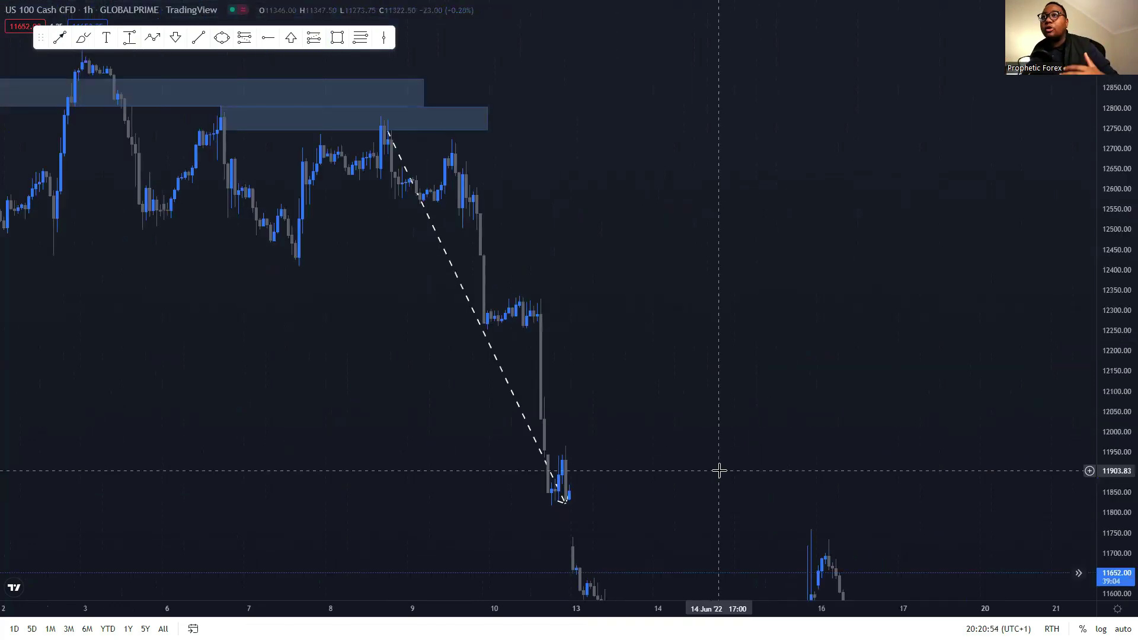